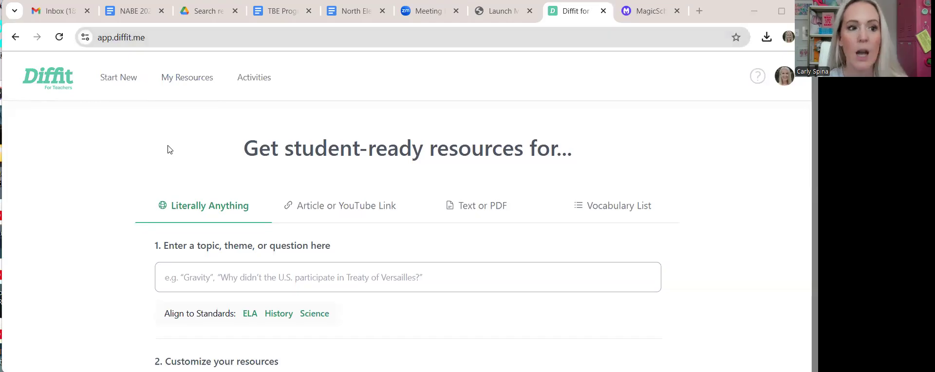
- Scroll down Diffit's 'Get student-ready resources for...' start page with the topic field still empty
scroll(168, 148, "down", 3)
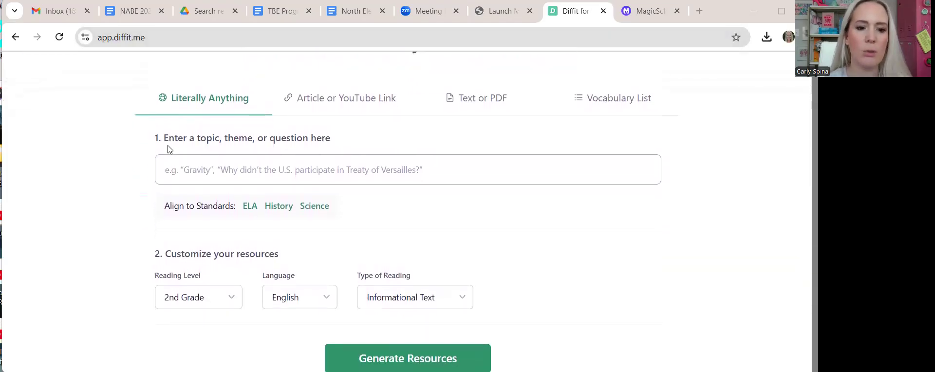
scroll(195, 163, "up", 2)
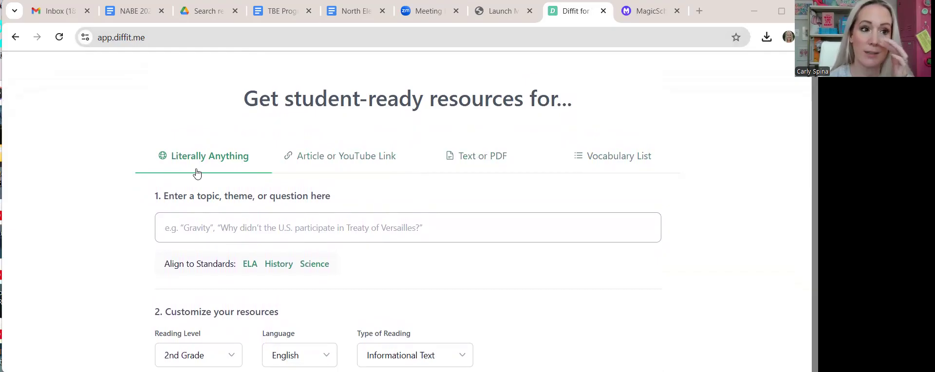
left_click(221, 227)
left_click(122, 225)
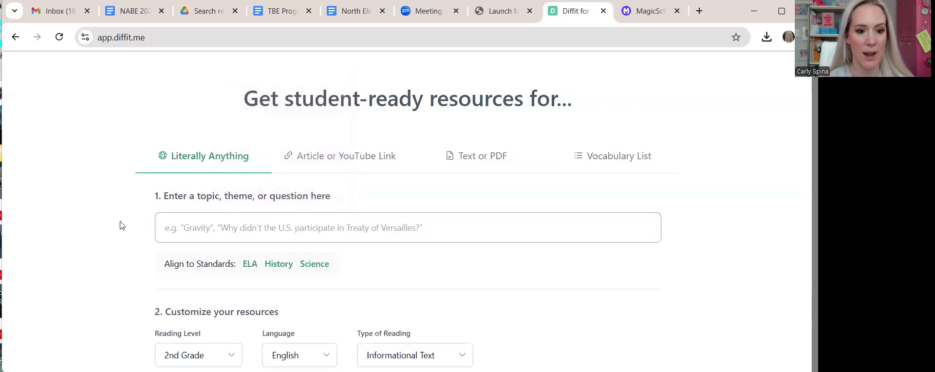
- Enter 'multiculturalism' as the resource topic
left_click(228, 226)
type("multi")
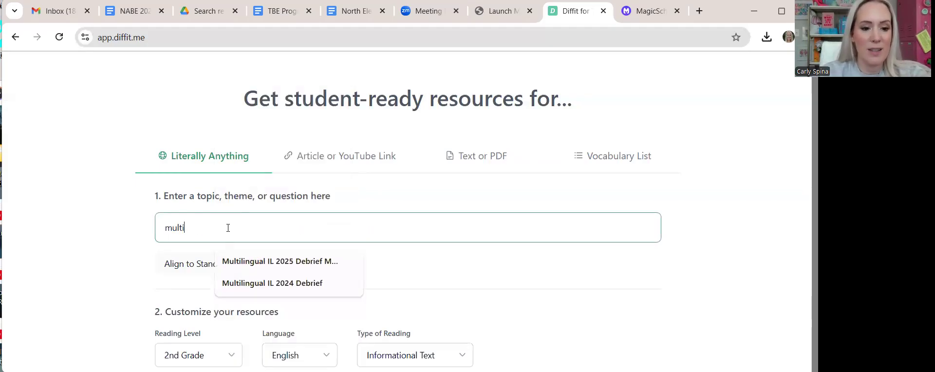
type("culturalism")
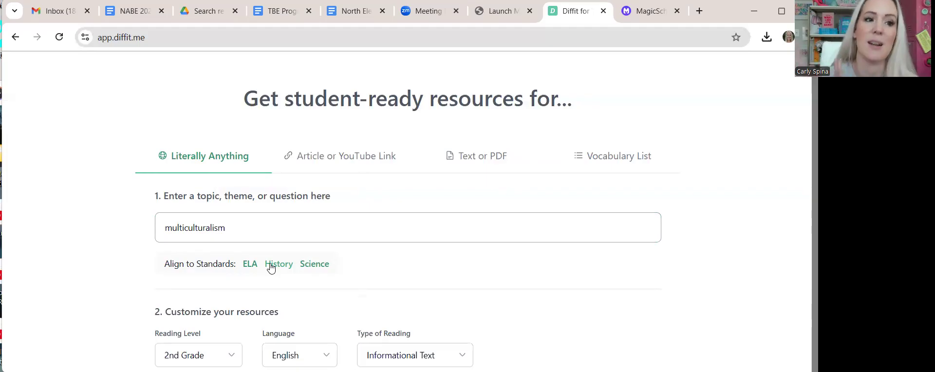
scroll(278, 268, "down", 2)
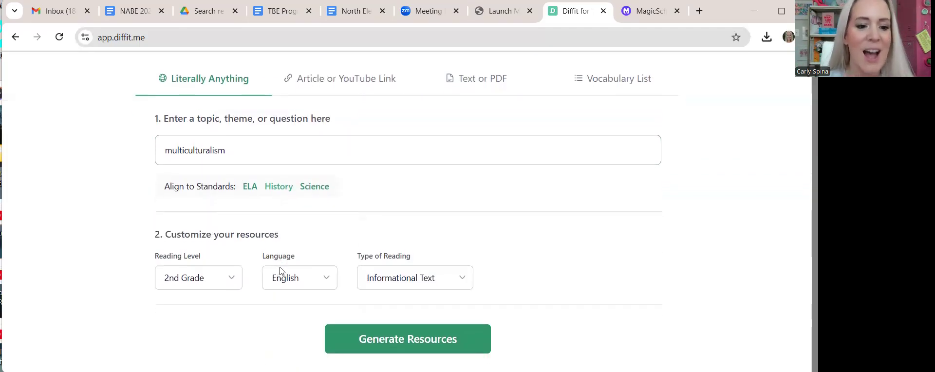
- Set the reading level to 4th Grade and generate the resource packet
left_click(215, 281)
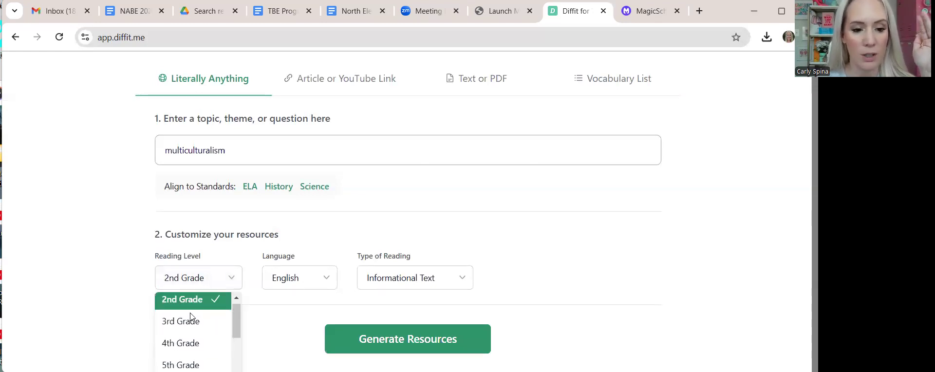
scroll(190, 313, "down", 2)
scroll(190, 313, "up", 2)
scroll(190, 315, "down", 3)
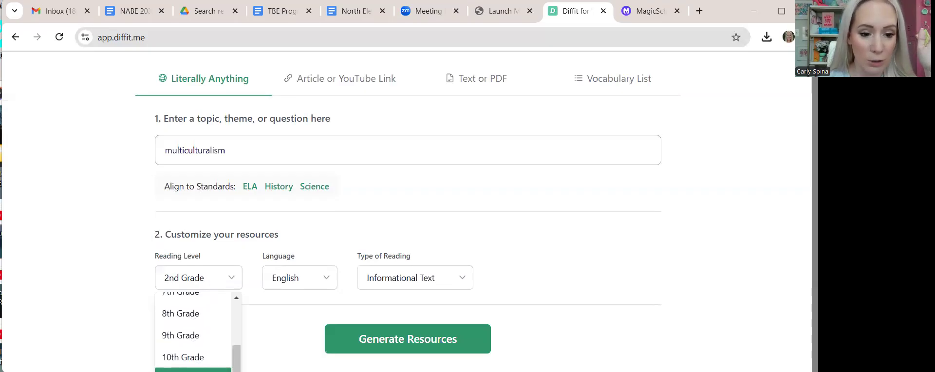
scroll(244, 354, "down", 1)
scroll(243, 355, "down", 1)
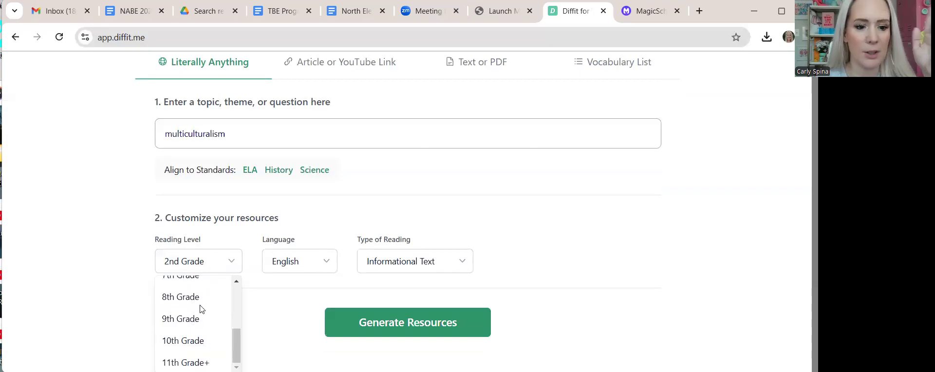
scroll(201, 307, "up", 4)
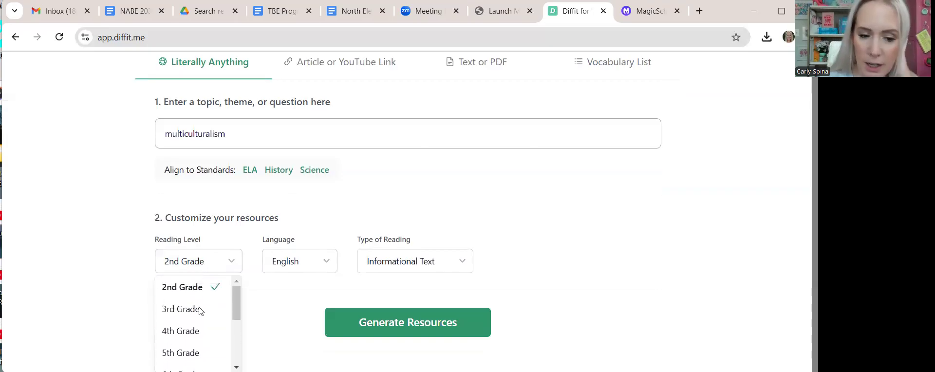
left_click(194, 330)
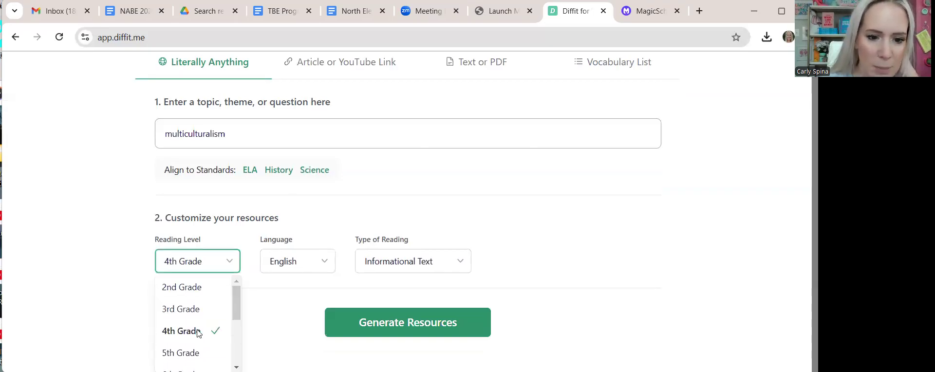
left_click(375, 288)
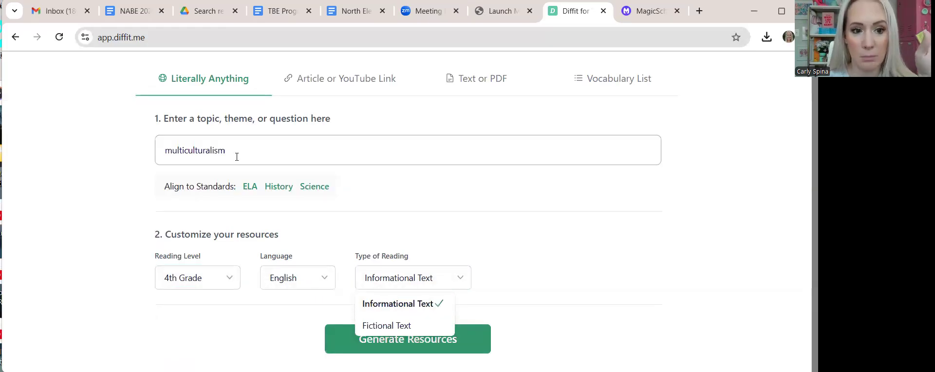
left_click(430, 351)
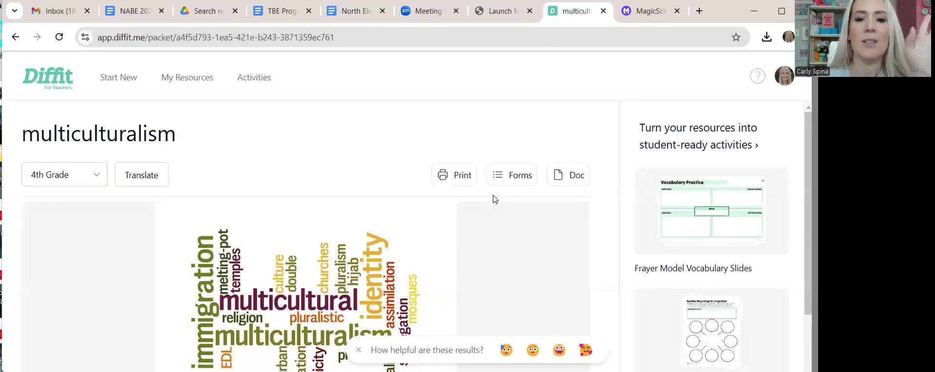
- Try the collage, globe, infographic and group photo thumbnails as the packet image
scroll(402, 105, "down", 2)
mouse_move(493, 166)
scroll(505, 183, "down", 1)
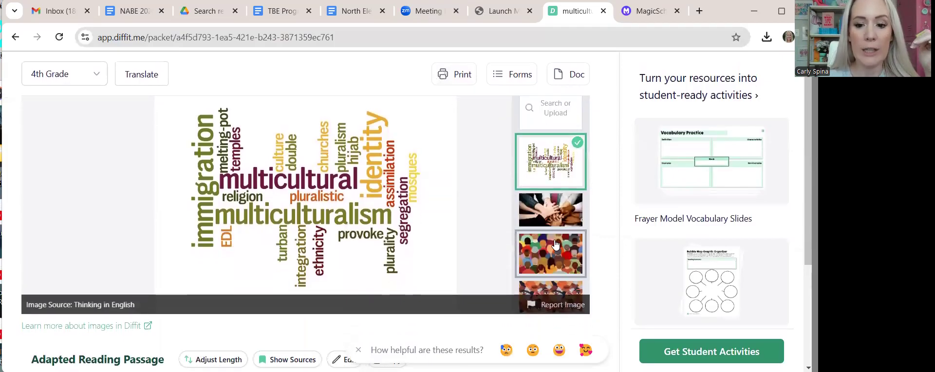
scroll(555, 244, "down", 3)
scroll(556, 243, "down", 2)
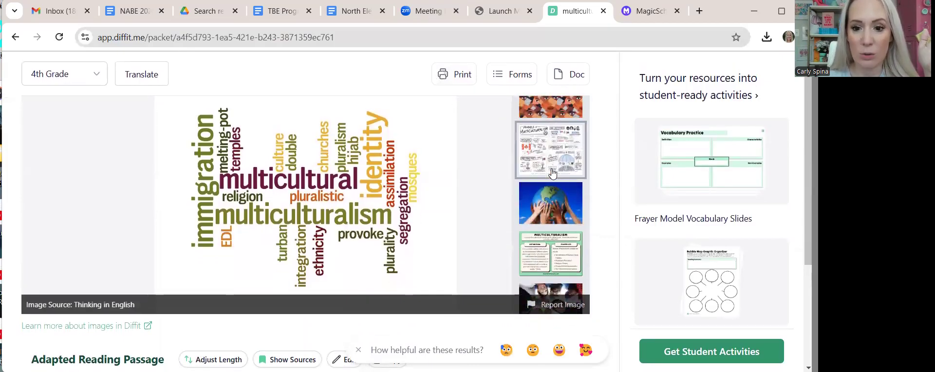
left_click(548, 173)
left_click(551, 204)
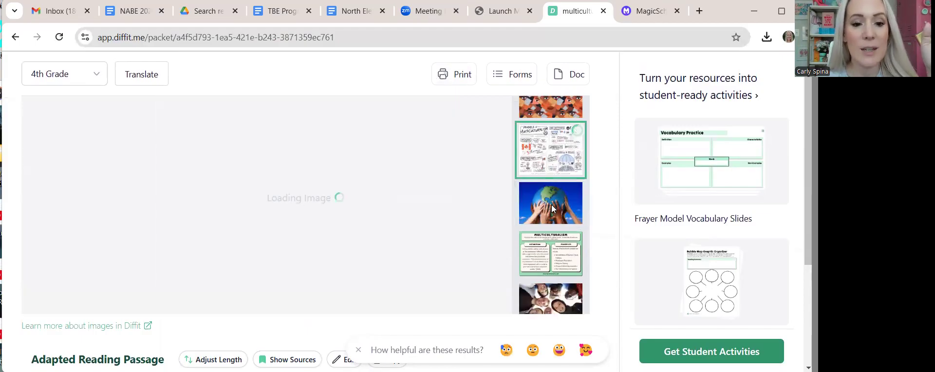
left_click(554, 250)
scroll(551, 238, "down", 2)
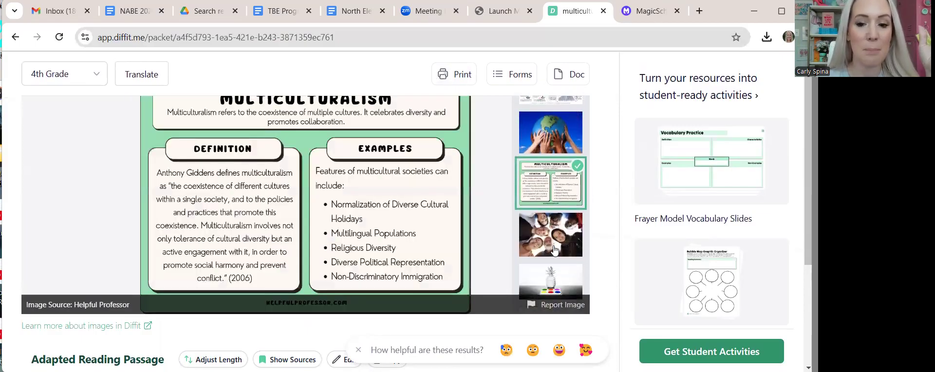
left_click(550, 231)
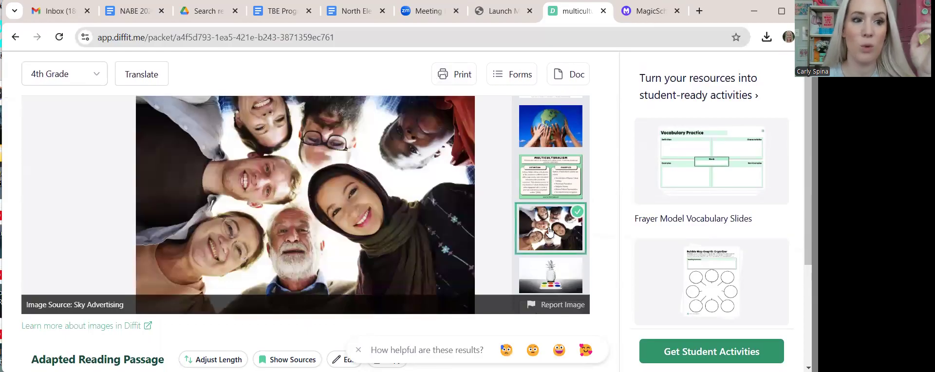
- Set the orange illustrated faces collage as the packet image and scroll through the passage
scroll(545, 185, "up", 3)
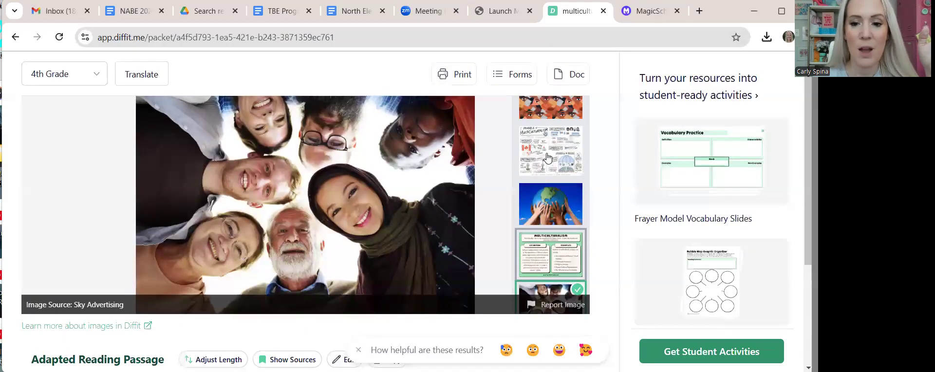
left_click(543, 141)
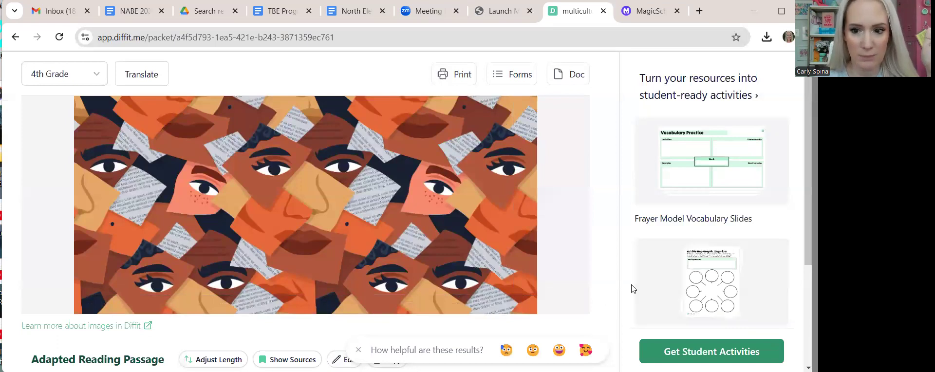
scroll(633, 288, "down", 2)
mouse_move(533, 253)
scroll(533, 254, "down", 1)
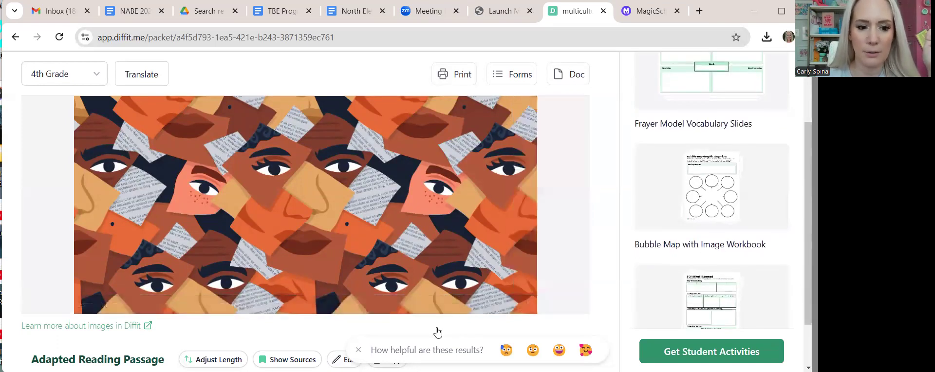
scroll(436, 332, "down", 4)
scroll(438, 332, "down", 1)
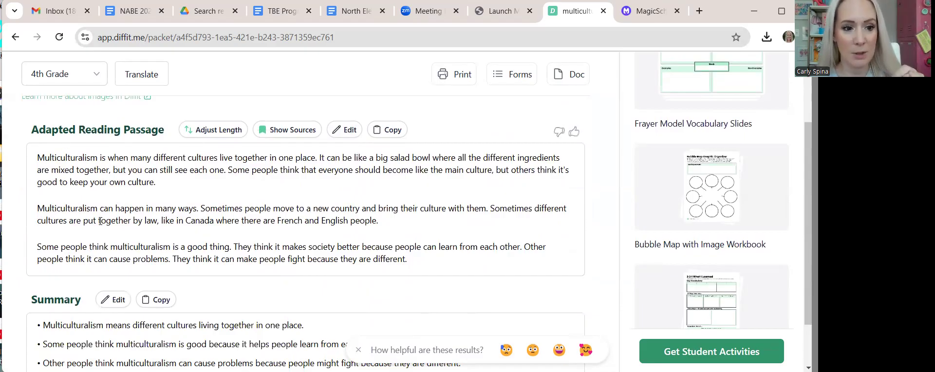
scroll(99, 220, "down", 3)
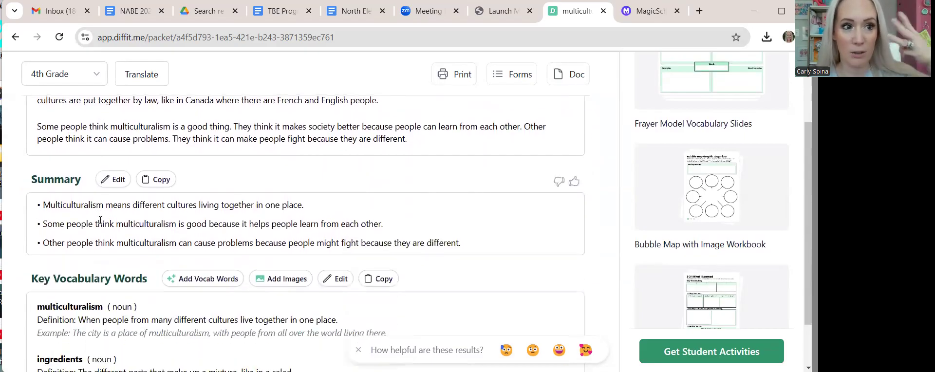
scroll(100, 220, "down", 2)
scroll(114, 287, "down", 3)
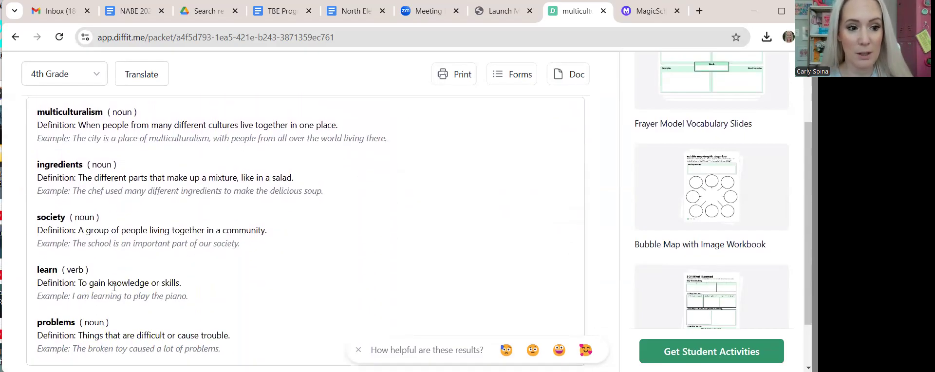
scroll(113, 288, "down", 9)
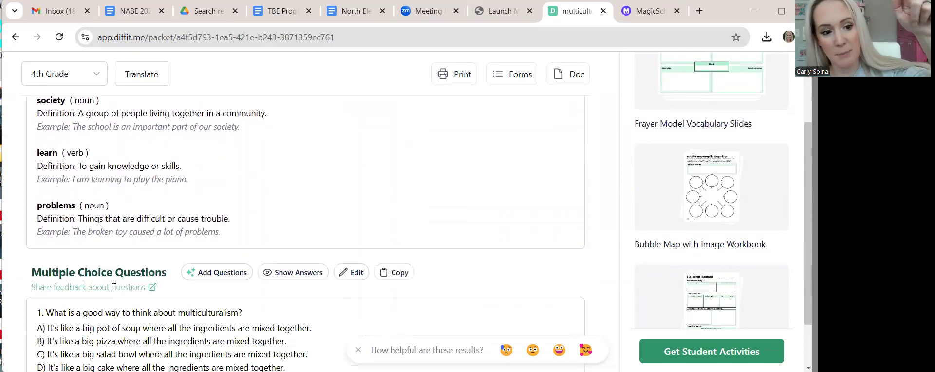
scroll(113, 291, "down", 5)
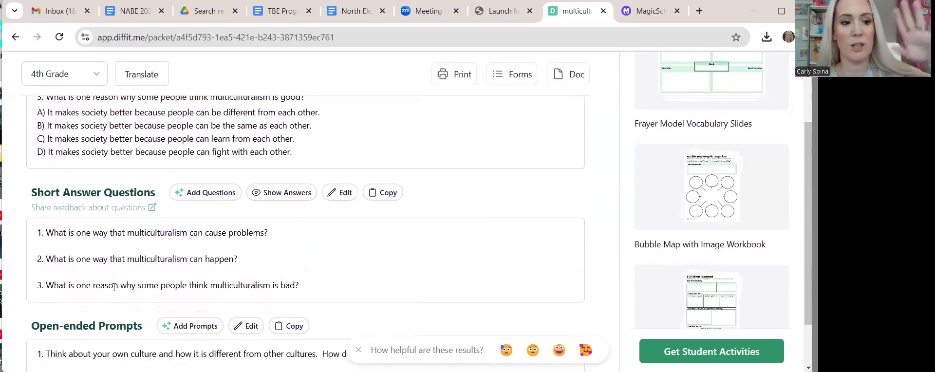
scroll(113, 288, "down", 3)
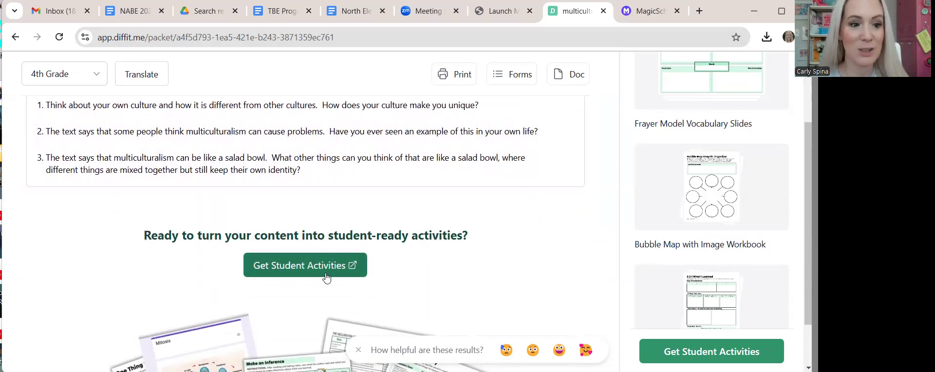
scroll(686, 179, "up", 3)
scroll(707, 284, "down", 6)
scroll(707, 283, "down", 3)
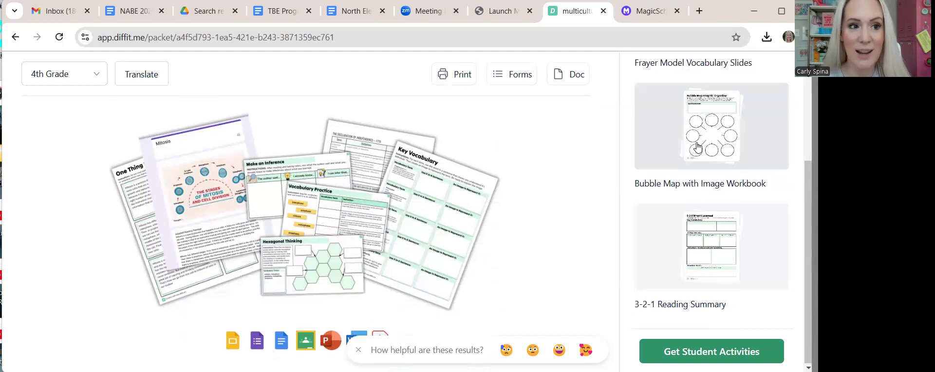
scroll(549, 146, "up", 15)
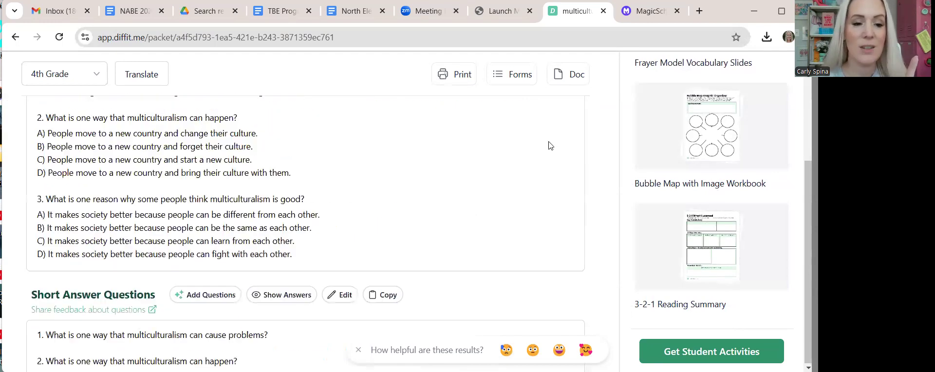
scroll(549, 147, "up", 4)
scroll(549, 146, "down", 4)
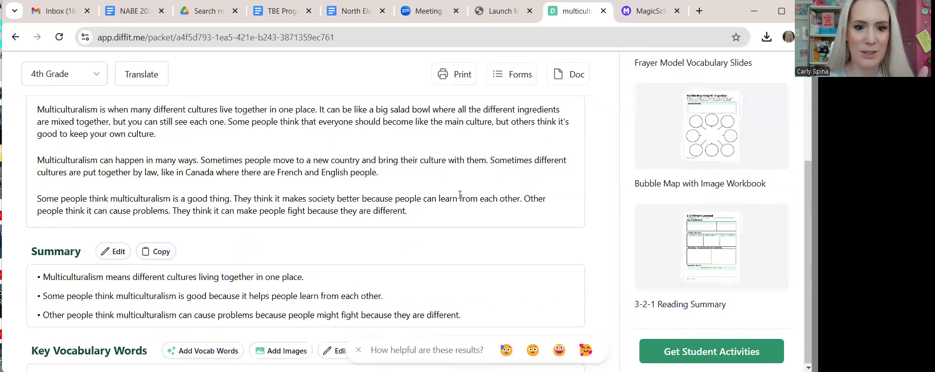
scroll(338, 173, "up", 3)
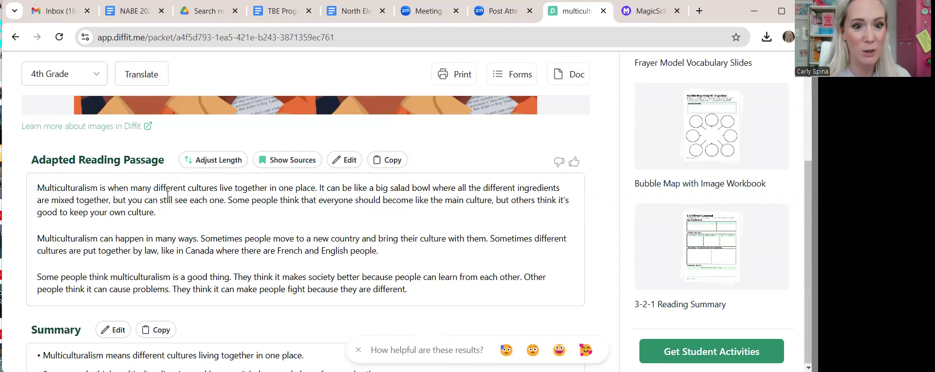
- Insert 'ADD THIS STUFF RIGHT HERE' after the passage's first paragraph and save
left_click(350, 164)
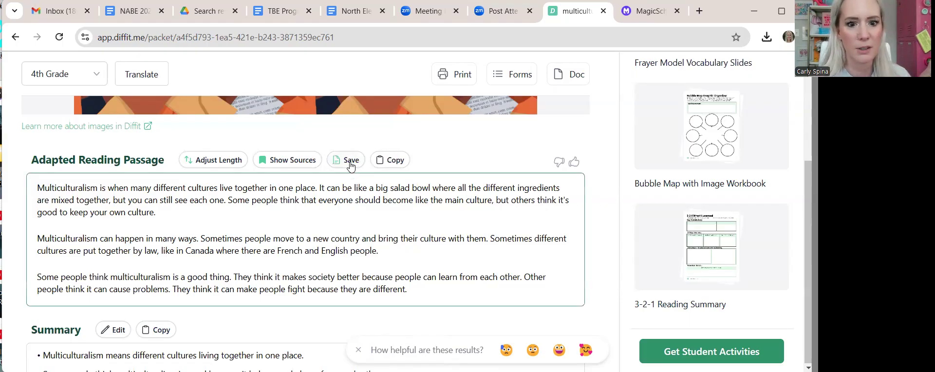
left_click(210, 210)
type("ADD THIS")
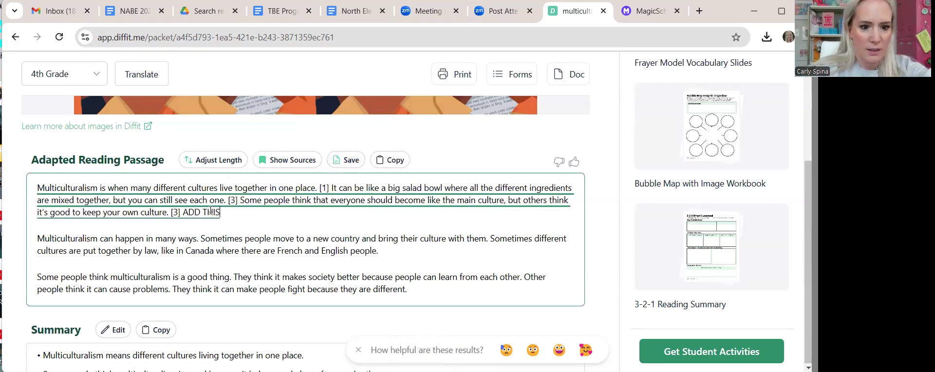
type(" STUFF RIGHT HERE")
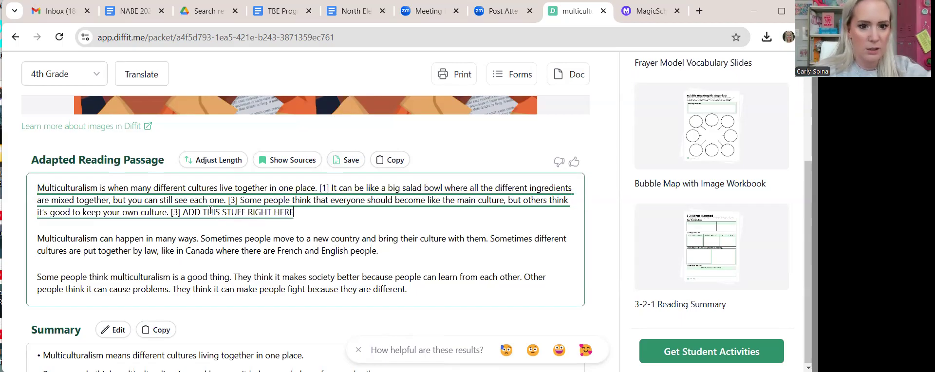
left_click(347, 161)
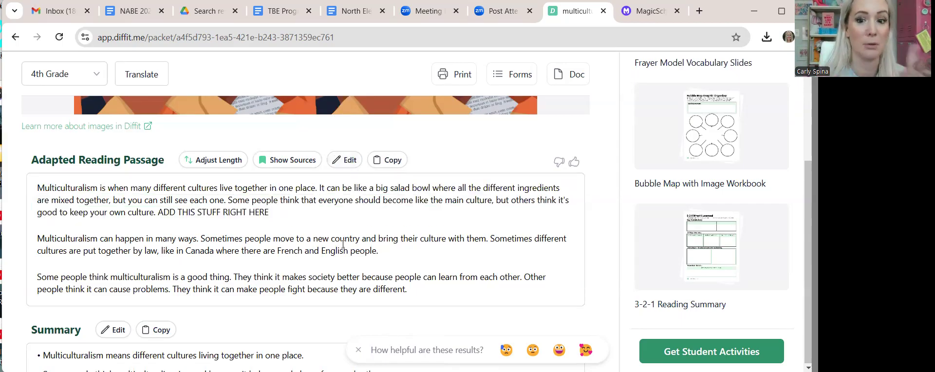
- Regenerate the passage at Medium length and review the four-paragraph result
scroll(273, 195, "down", 1)
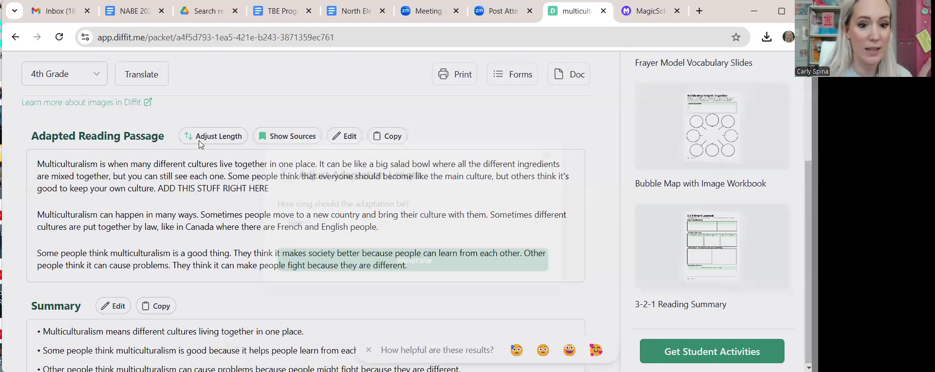
left_click(199, 140)
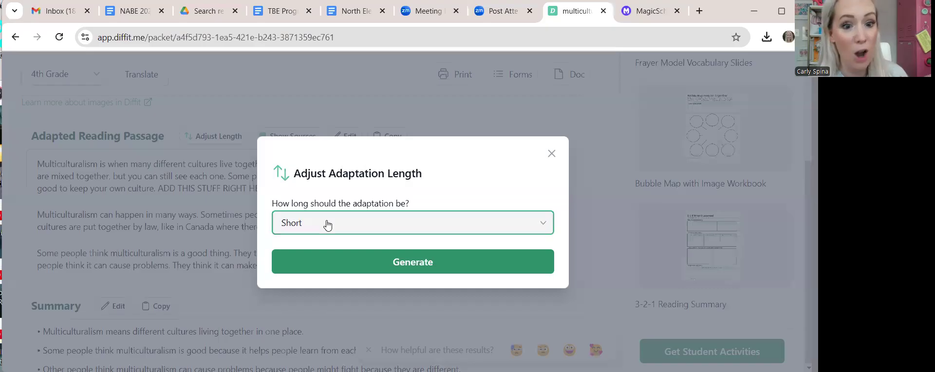
left_click(327, 223)
left_click(298, 271)
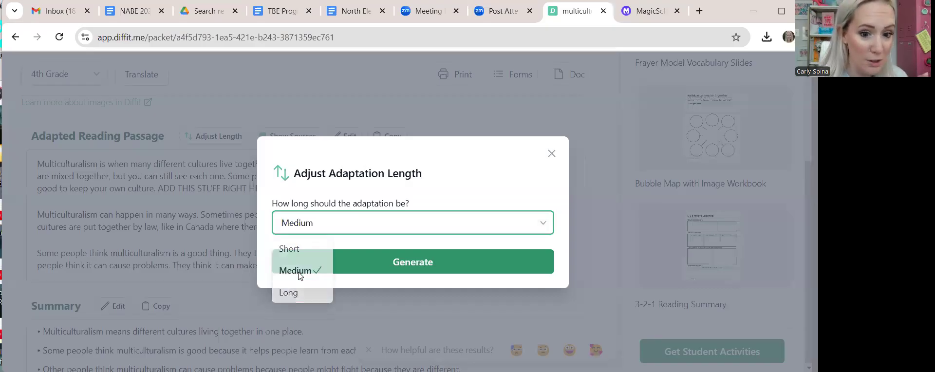
left_click(326, 266)
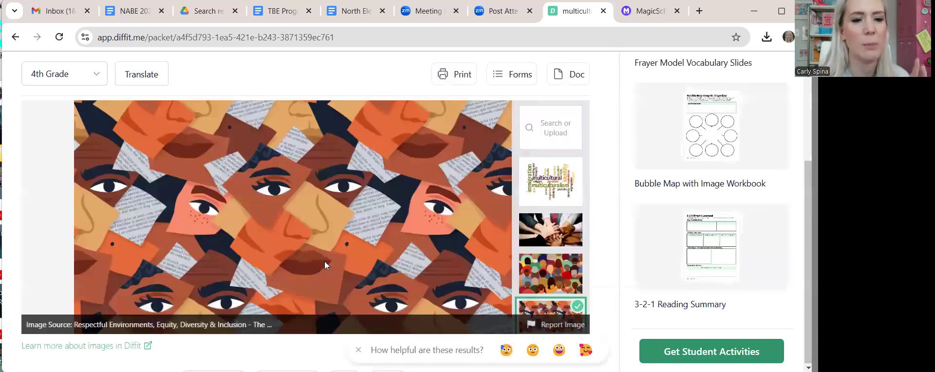
scroll(324, 263, "down", 1)
scroll(317, 291, "down", 5)
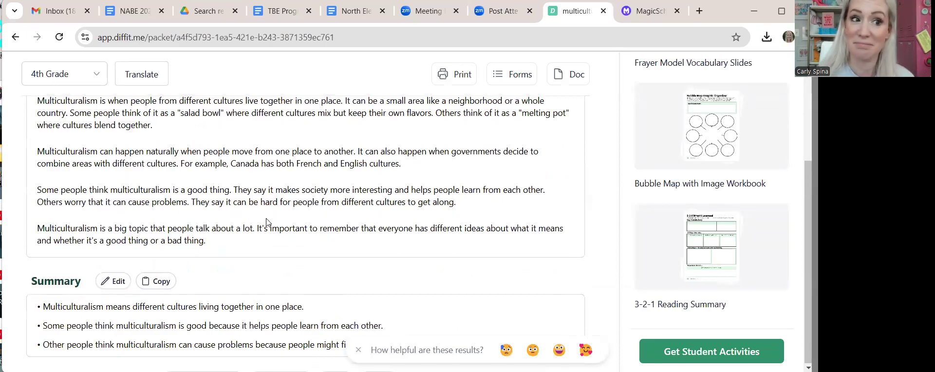
scroll(266, 219, "down", 1)
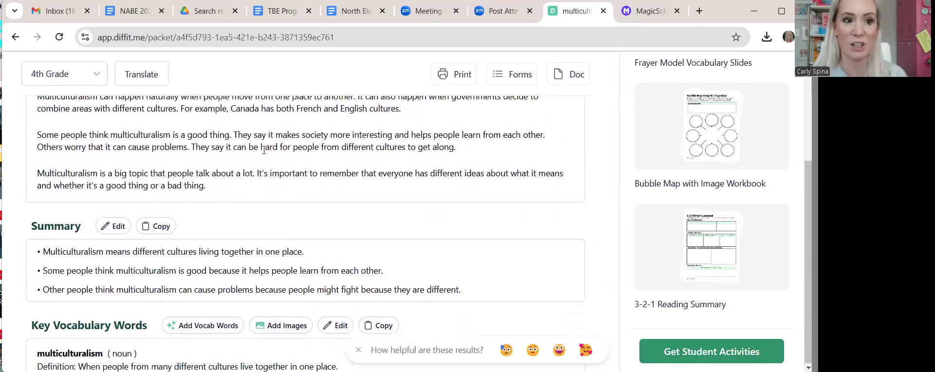
scroll(264, 150, "up", 3)
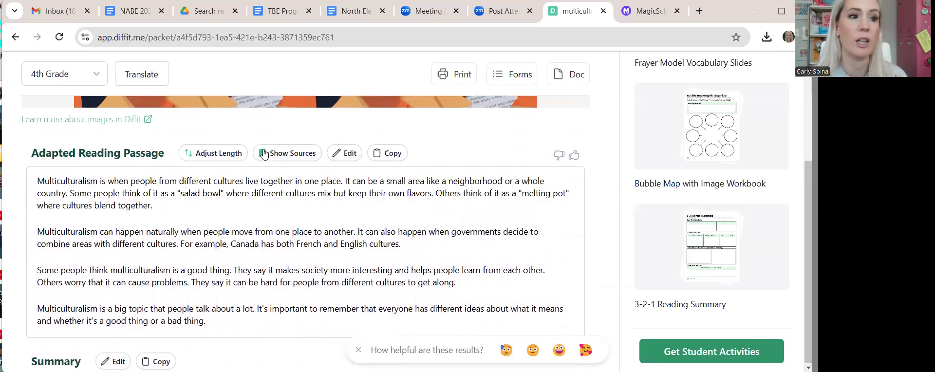
scroll(146, 242, "down", 2)
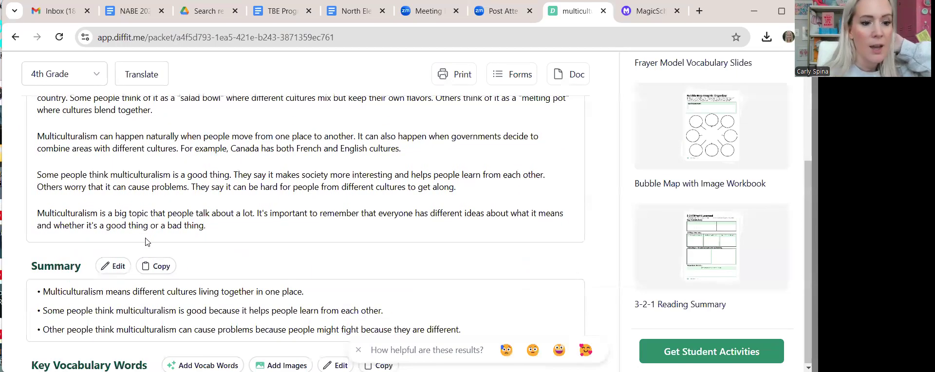
scroll(146, 242, "down", 2)
scroll(156, 225, "down", 2)
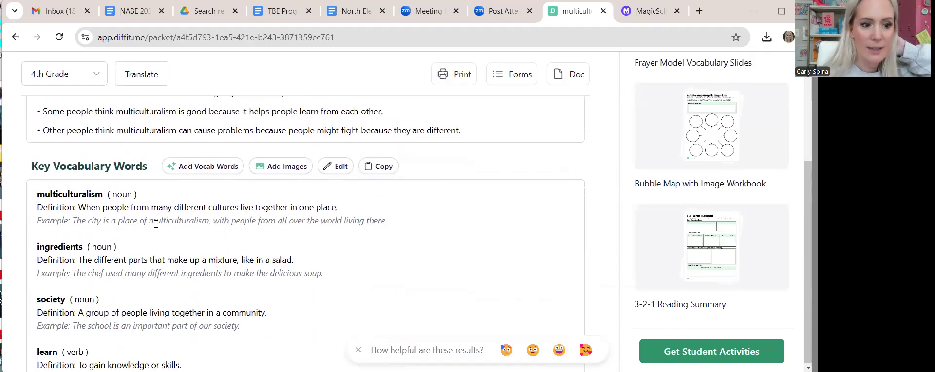
scroll(212, 249, "down", 1)
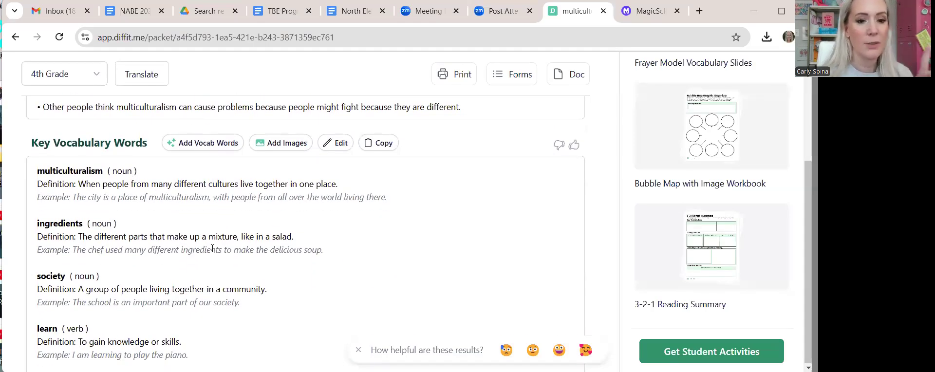
scroll(213, 248, "down", 1)
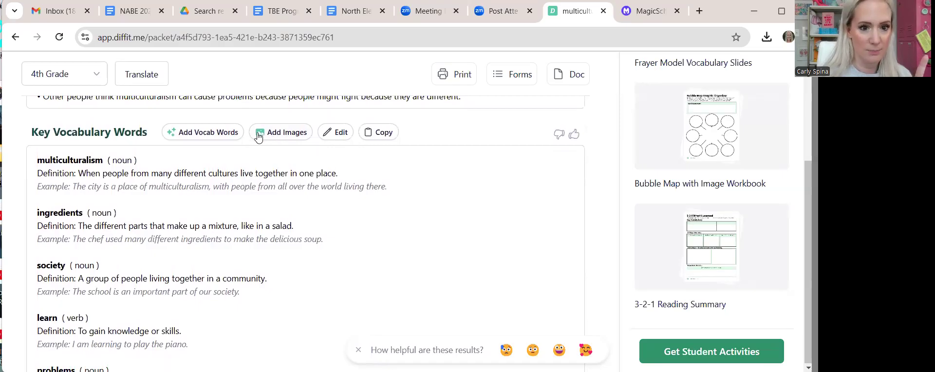
- Pull three key words from the text (naturally, combine, areas) into Key Vocabulary
left_click(218, 132)
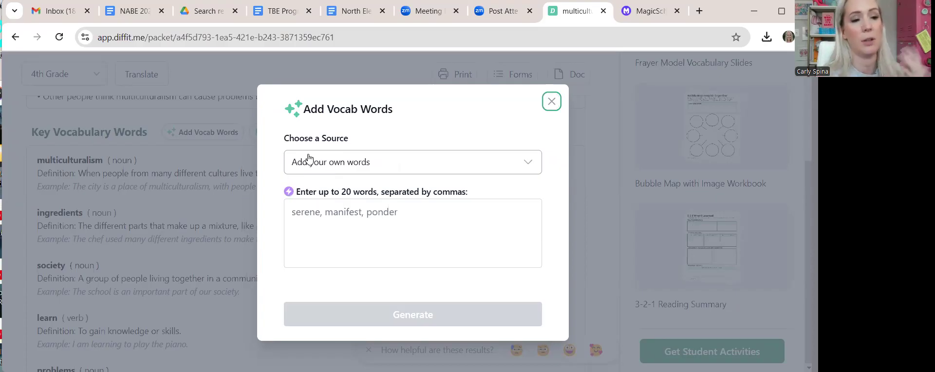
left_click(313, 164)
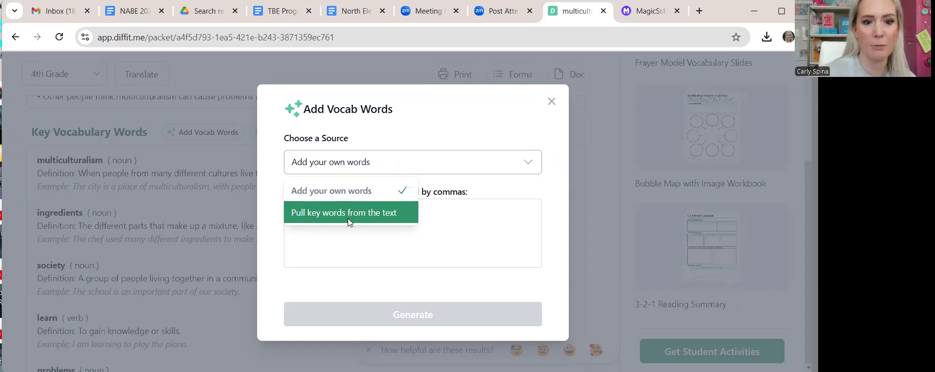
left_click(340, 190)
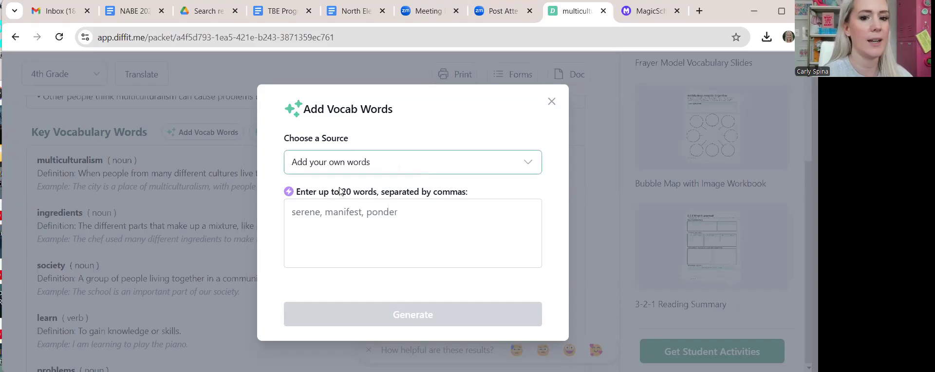
left_click(344, 163)
left_click(345, 211)
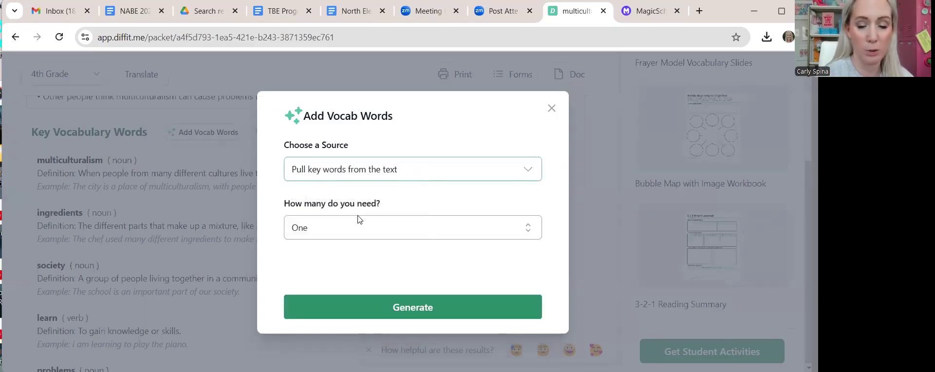
left_click(369, 233)
left_click(314, 297)
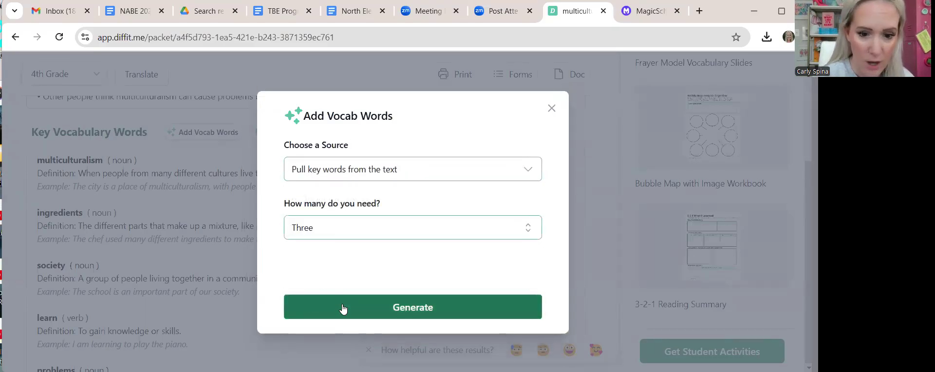
left_click(343, 308)
scroll(345, 311, "down", 7)
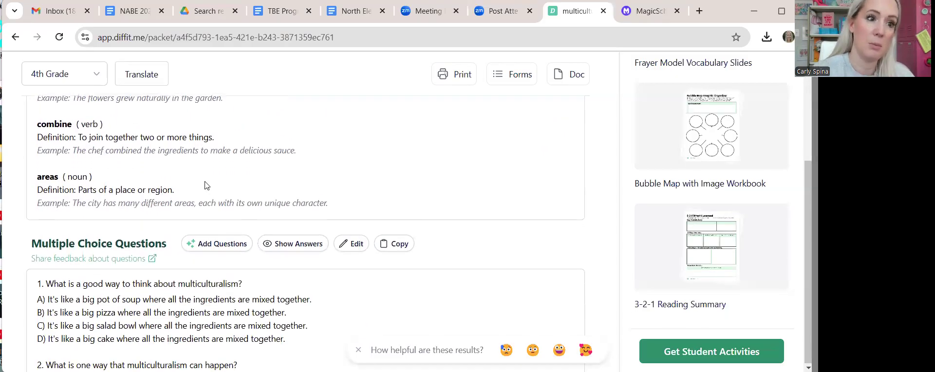
scroll(180, 268, "down", 2)
scroll(176, 260, "down", 1)
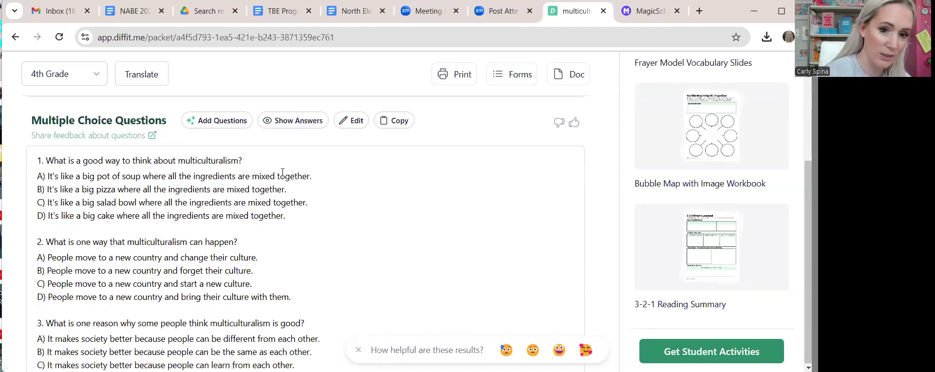
scroll(282, 173, "up", 10)
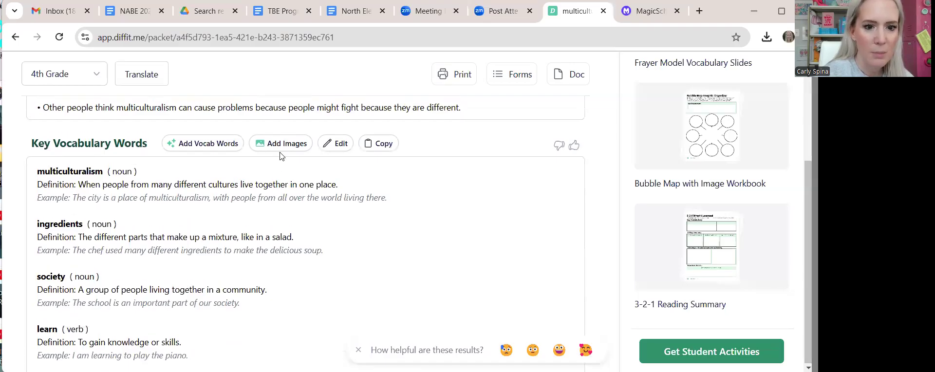
- Give the multiculturalism vocabulary word the hands-holding-a-globe picture
left_click(277, 145)
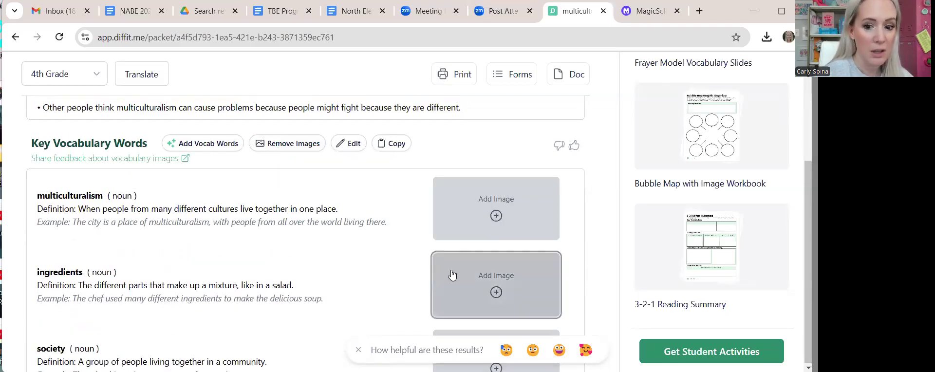
left_click(482, 218)
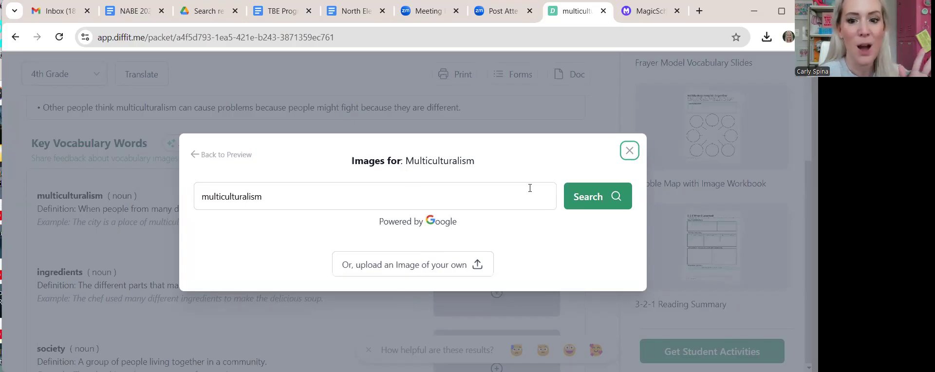
left_click(603, 197)
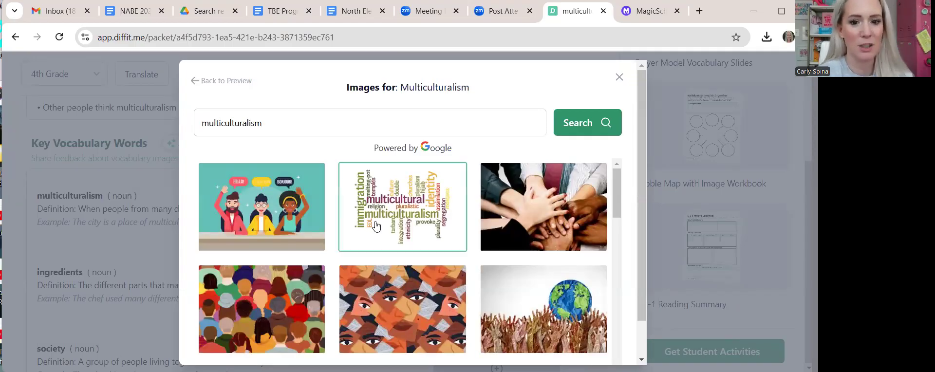
scroll(379, 259, "down", 3)
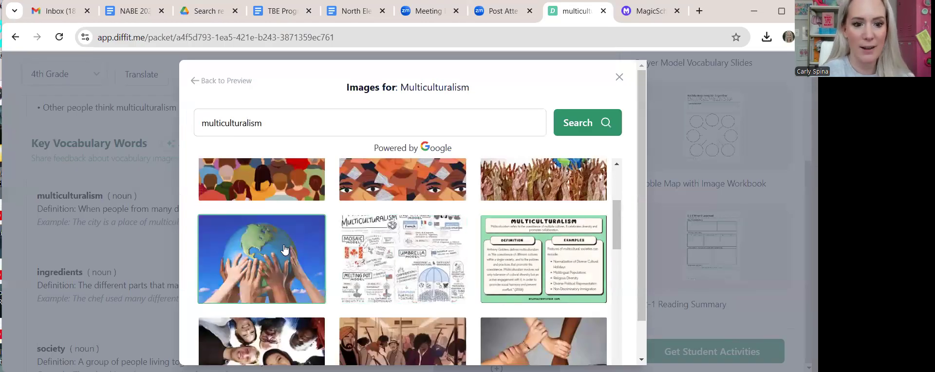
left_click(539, 202)
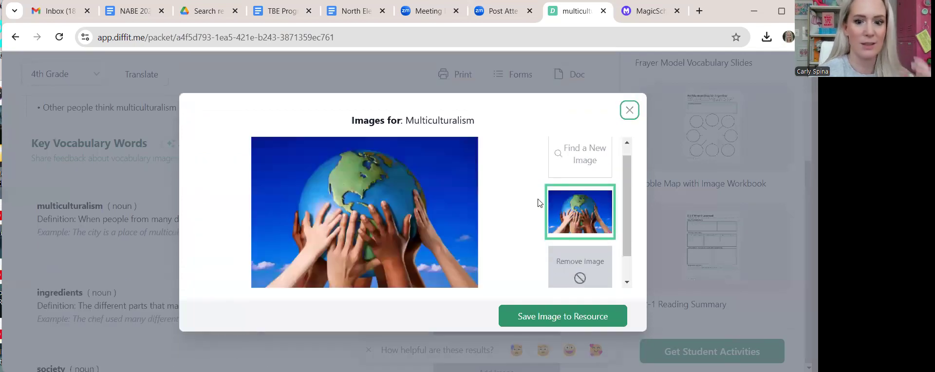
left_click(580, 314)
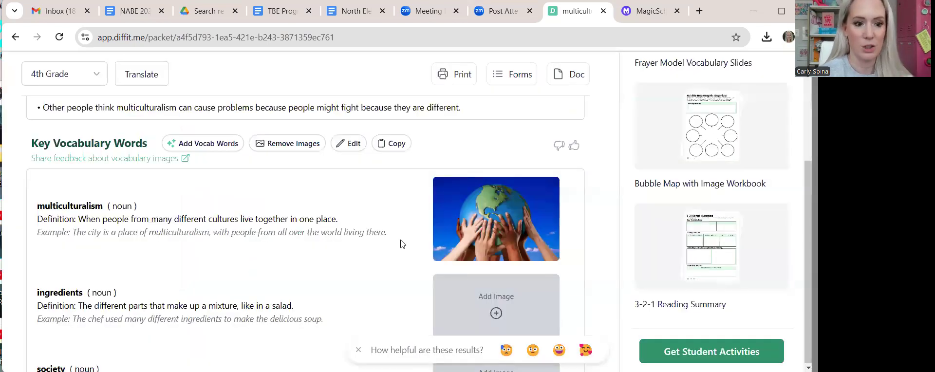
scroll(373, 246, "down", 3)
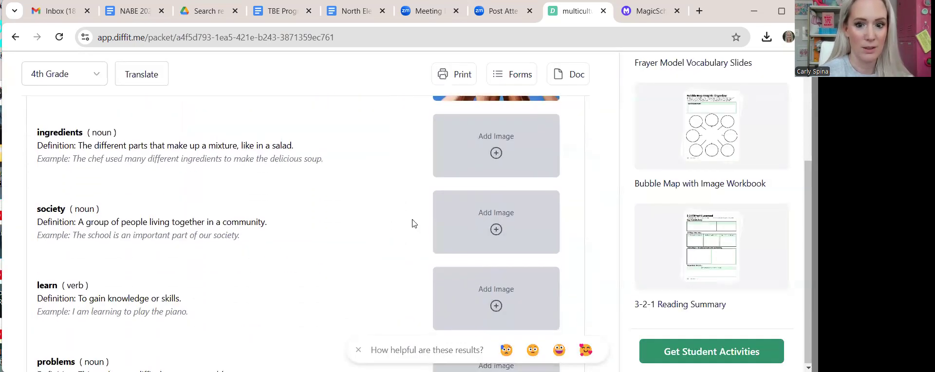
- Give the society vocabulary word the colourful crowd illustration
left_click(488, 227)
left_click(613, 195)
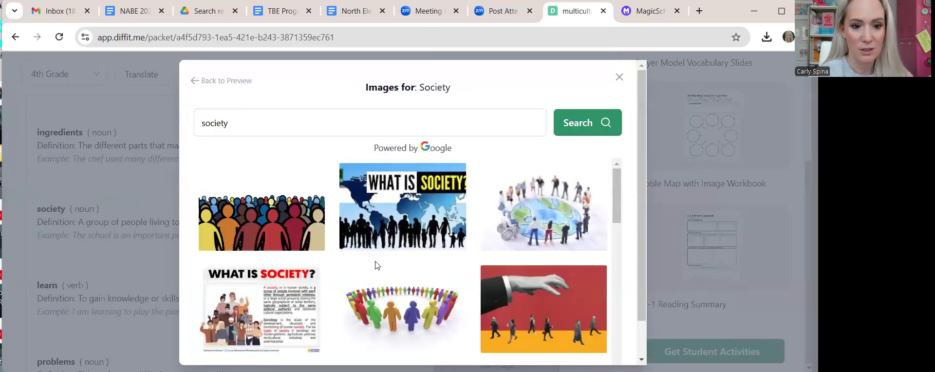
left_click(259, 205)
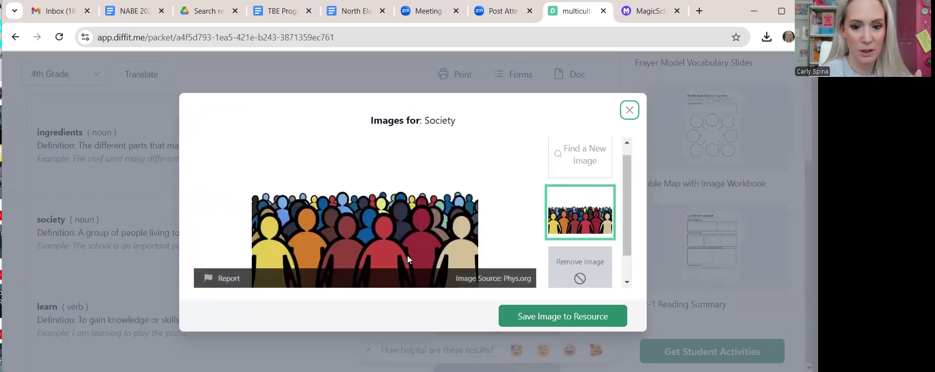
left_click(563, 314)
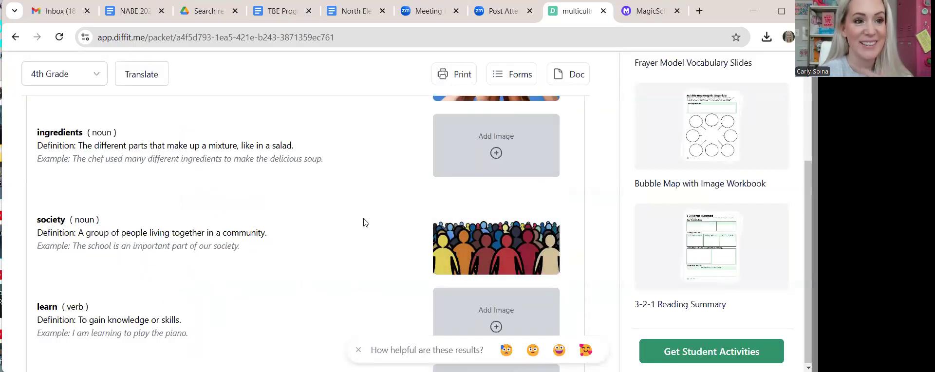
scroll(365, 222, "down", 1)
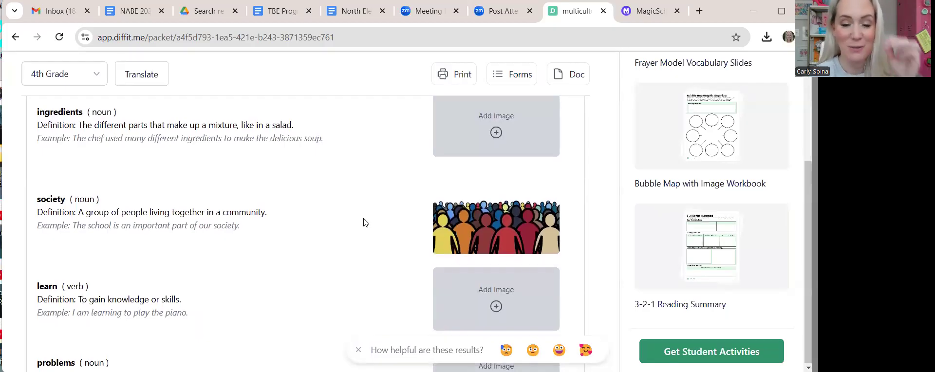
scroll(205, 253, "down", 10)
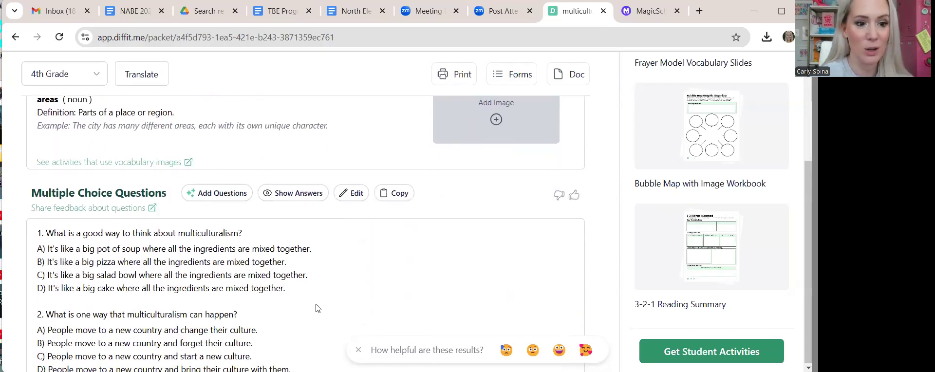
scroll(317, 307, "down", 1)
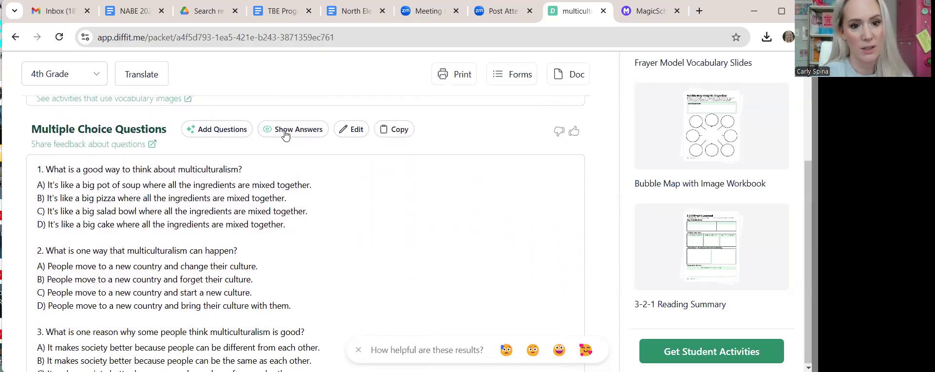
scroll(358, 228, "down", 4)
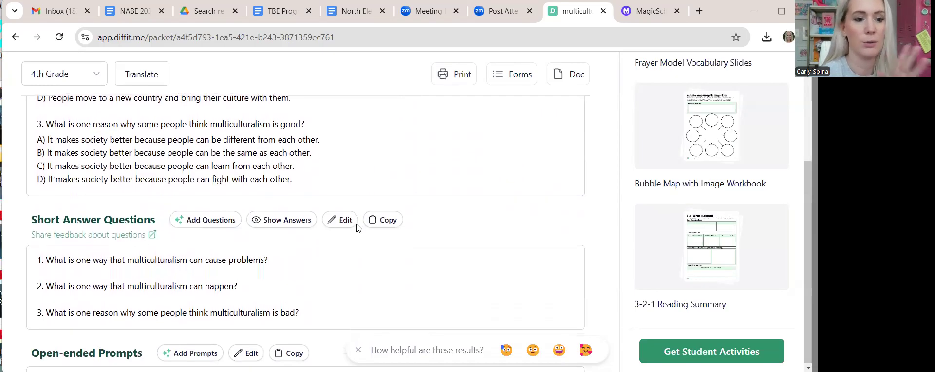
scroll(358, 228, "down", 2)
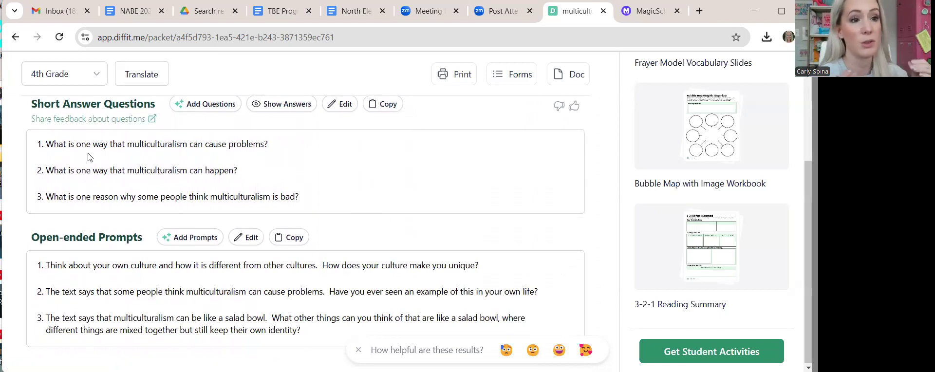
scroll(88, 157, "down", 1)
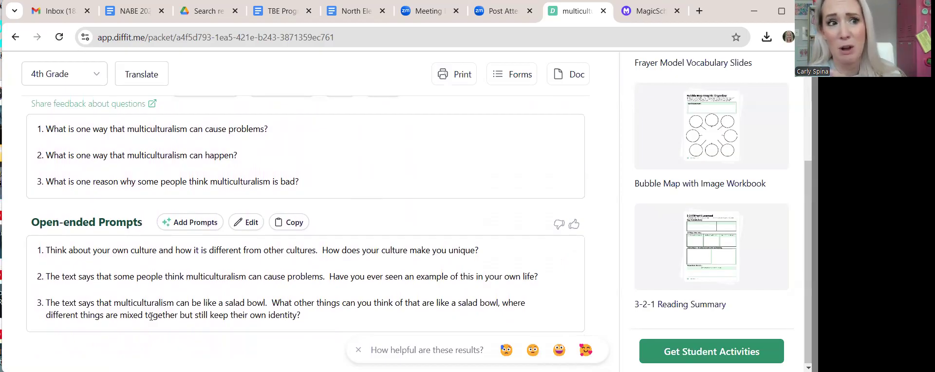
scroll(310, 272, "down", 3)
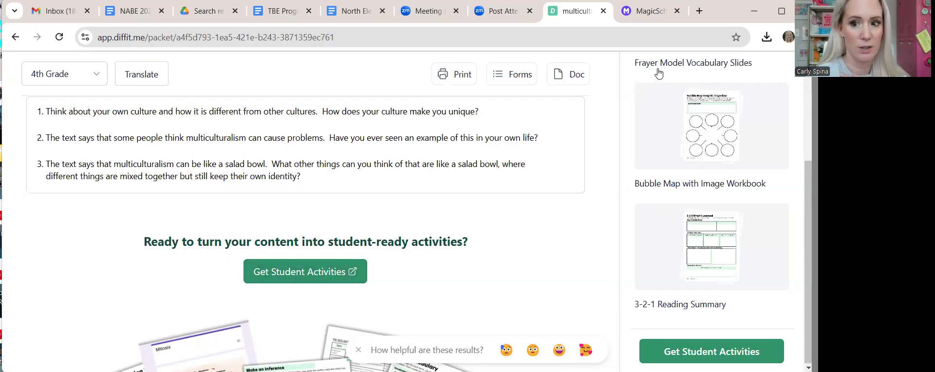
- Send the packet to print with the title image and key vocabulary still included
left_click(453, 76)
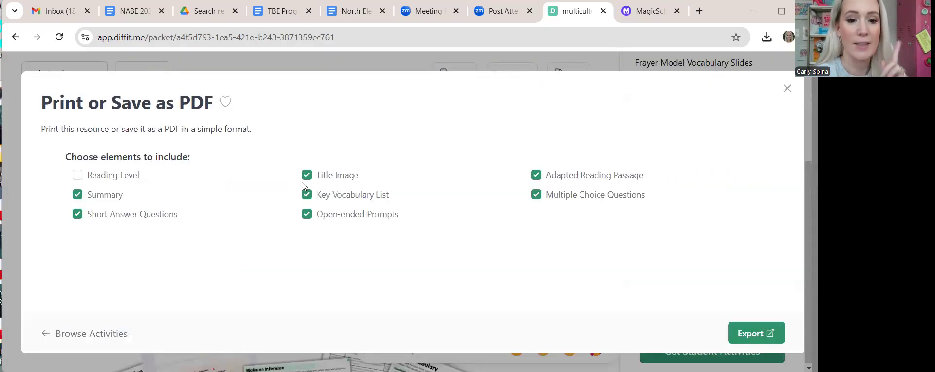
left_click(307, 175)
left_click(307, 195)
left_click(307, 175)
left_click(307, 194)
left_click(744, 332)
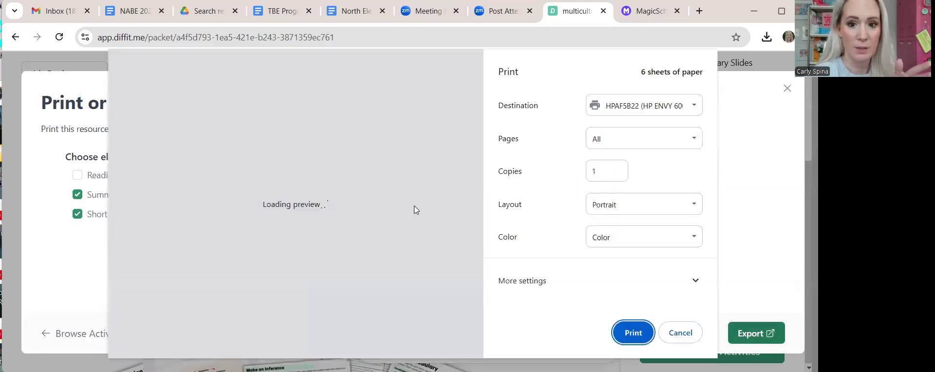
- Set the print destination to Save as PDF, then cancel and close the print options
scroll(324, 193, "down", 5)
scroll(324, 193, "down", 10)
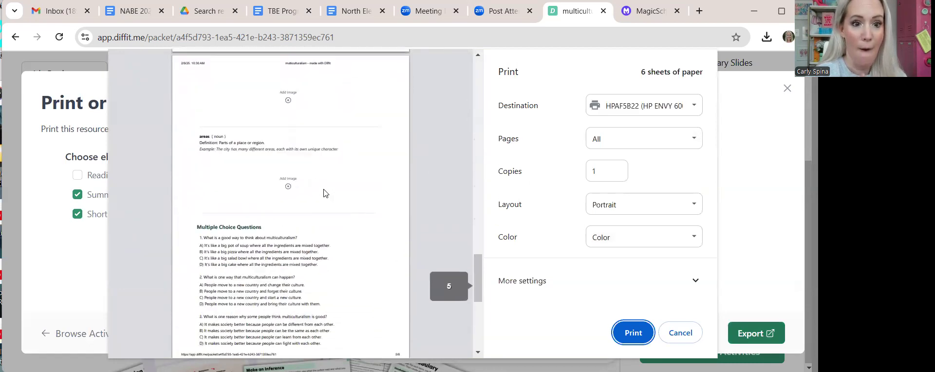
scroll(324, 193, "down", 5)
scroll(324, 193, "up", 20)
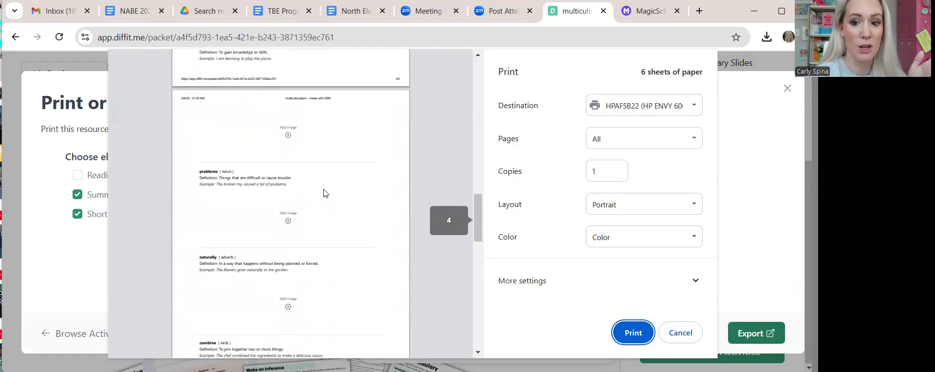
left_click(620, 112)
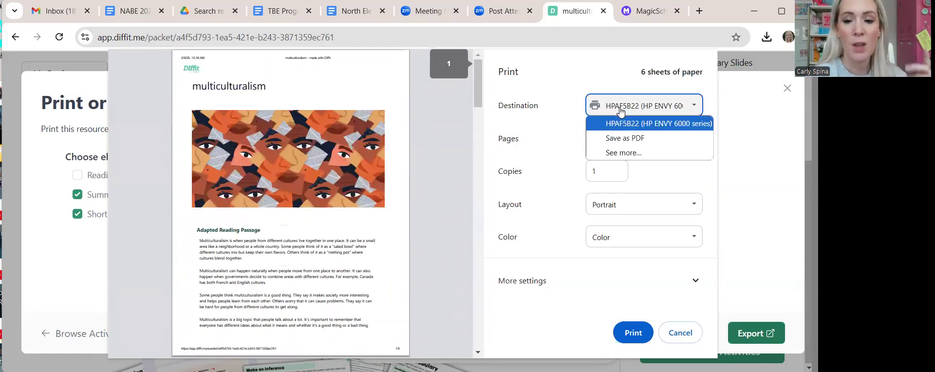
left_click(625, 138)
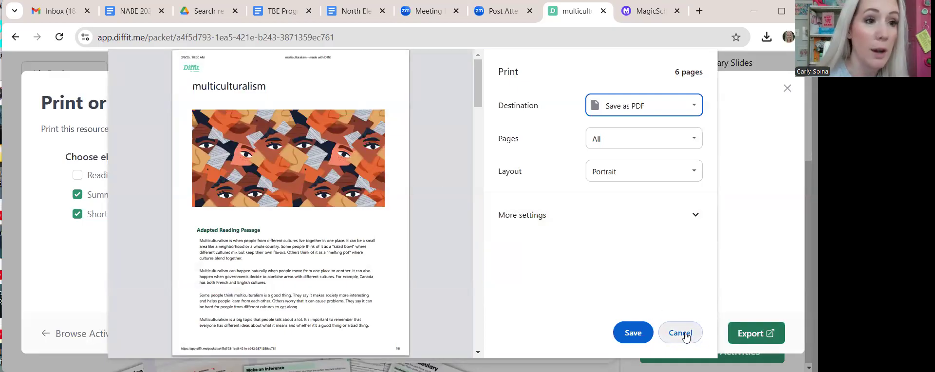
left_click(686, 336)
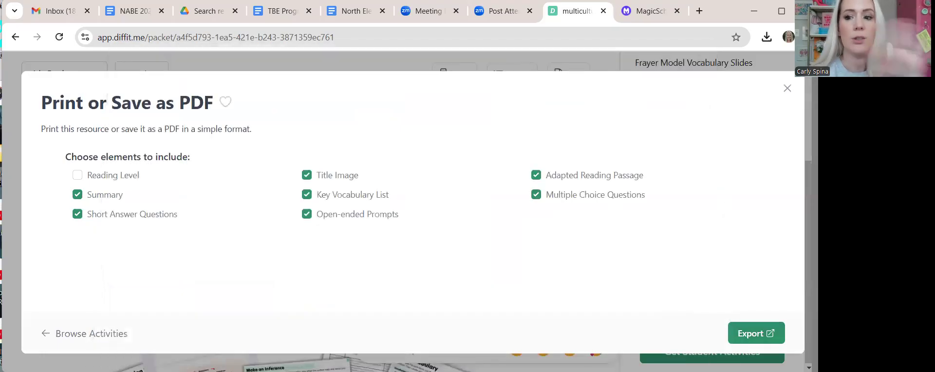
left_click(785, 89)
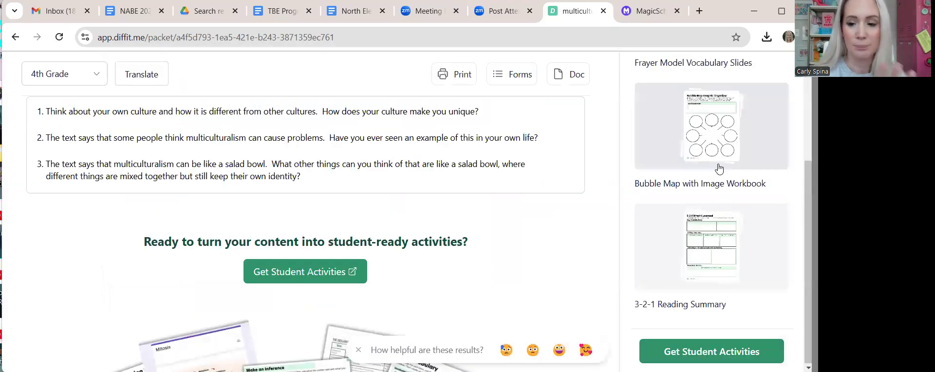
- Export the Digital Doc activity template with its default elements checked
left_click(699, 345)
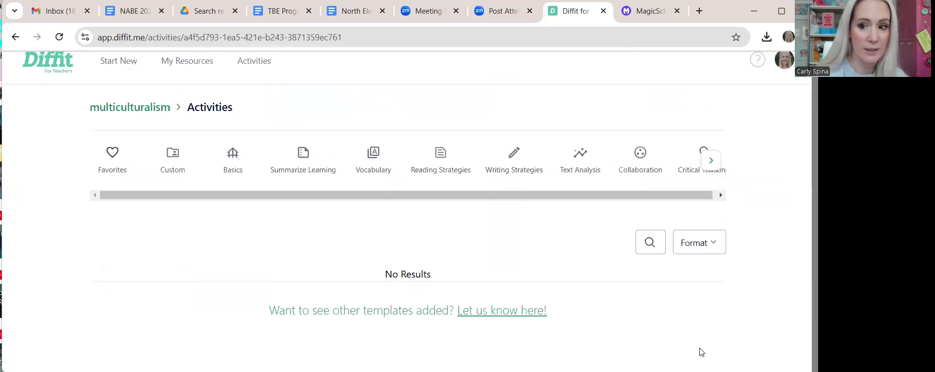
scroll(711, 258, "down", 4)
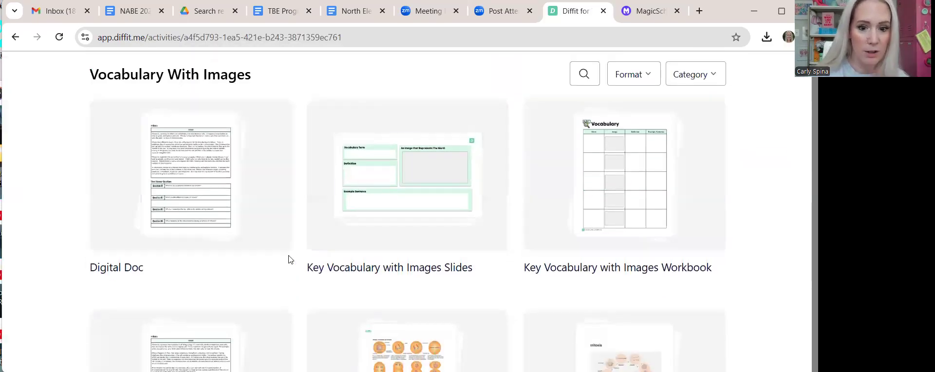
scroll(251, 252, "down", 3)
scroll(251, 252, "up", 3)
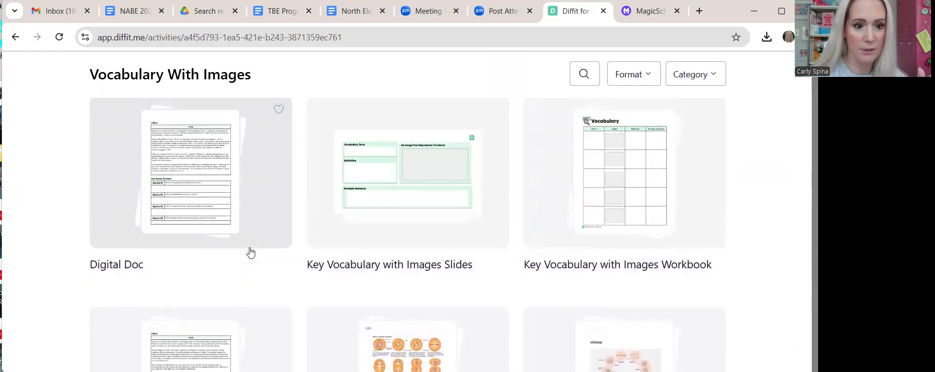
left_click(190, 182)
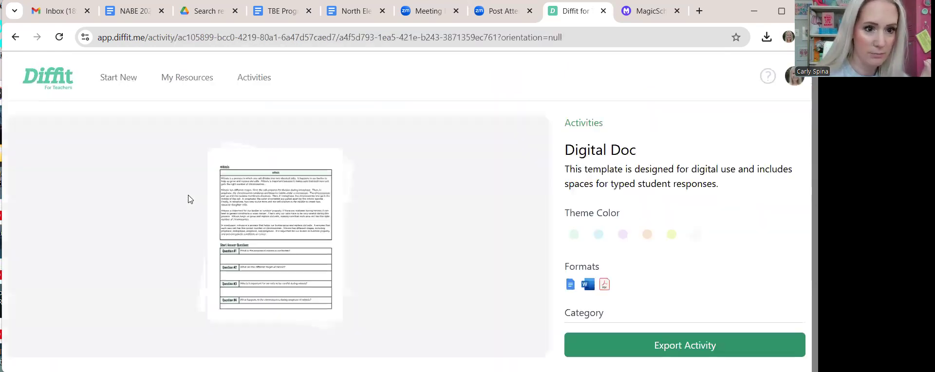
left_click(622, 346)
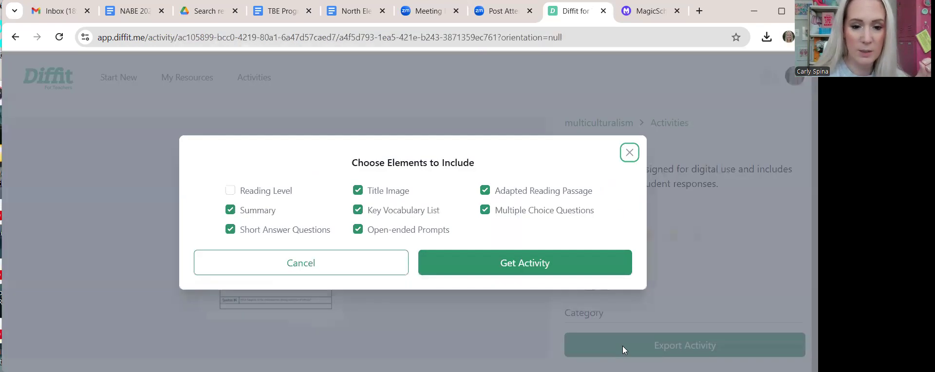
left_click(509, 264)
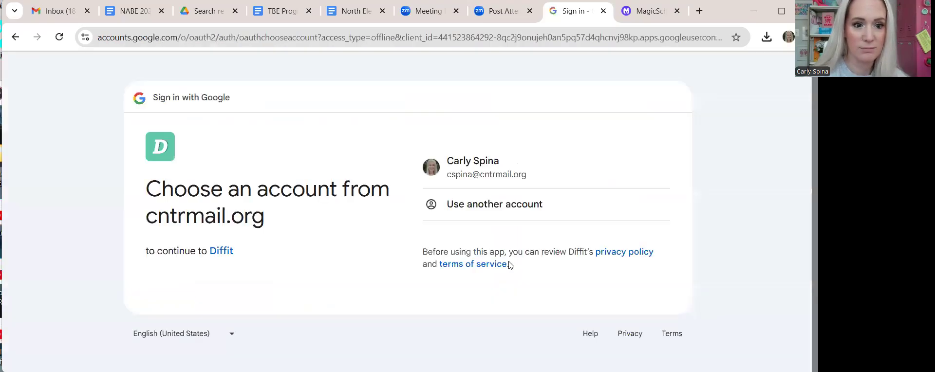
- Sign in with the school Google account and grant Diffit the requested access
left_click(462, 164)
left_click(611, 282)
scroll(612, 285, "down", 4)
left_click(612, 288)
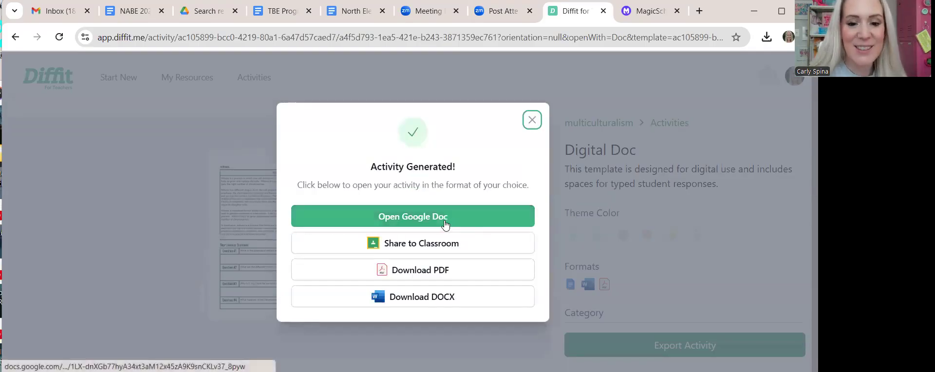
- Download multiculturalism.pdf and page through its reading, vocabulary table and question pages
left_click(428, 270)
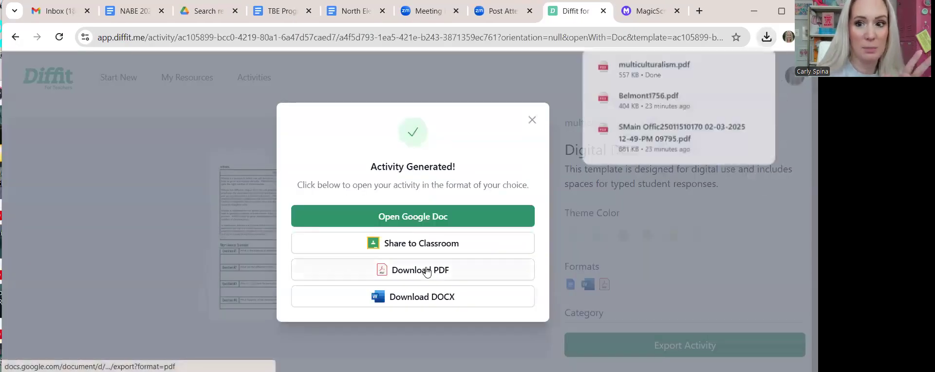
left_click(641, 73)
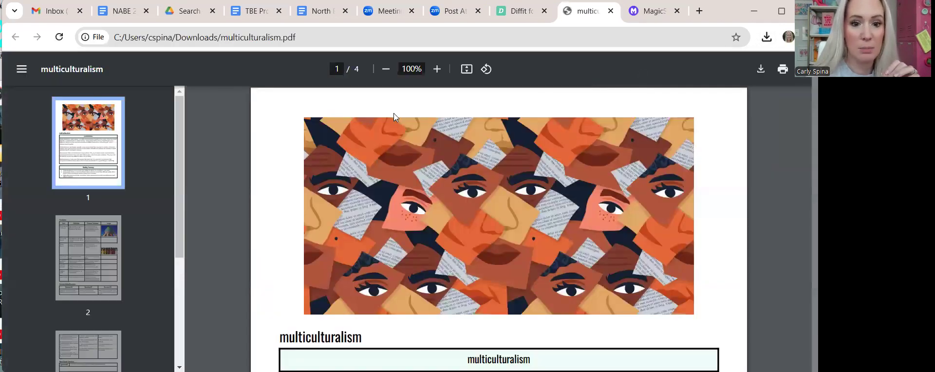
scroll(394, 113, "down", 4)
scroll(394, 113, "down", 6)
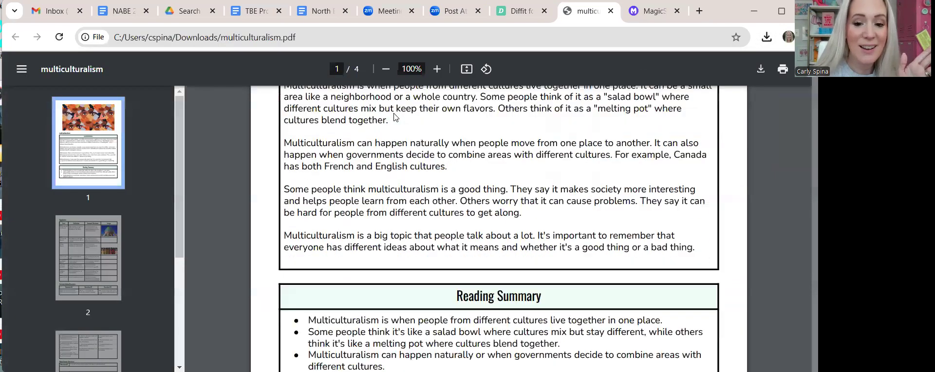
scroll(395, 117, "down", 10)
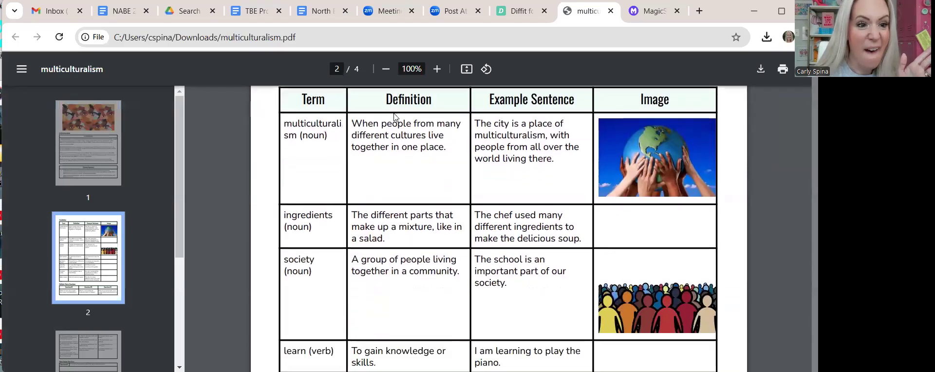
scroll(395, 117, "down", 10)
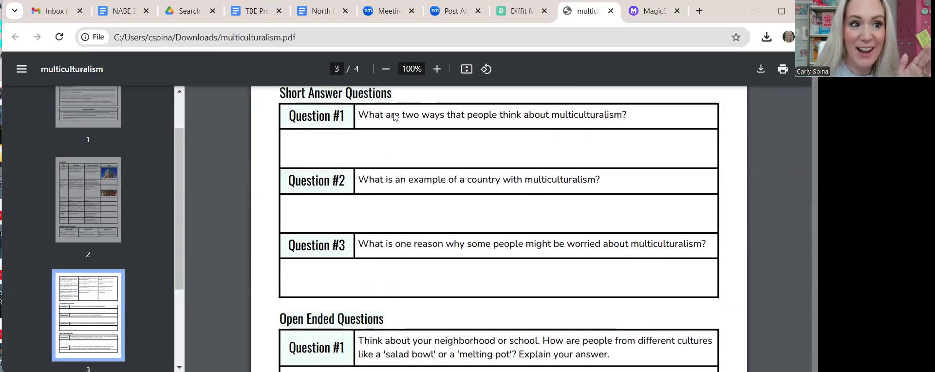
scroll(396, 118, "down", 1)
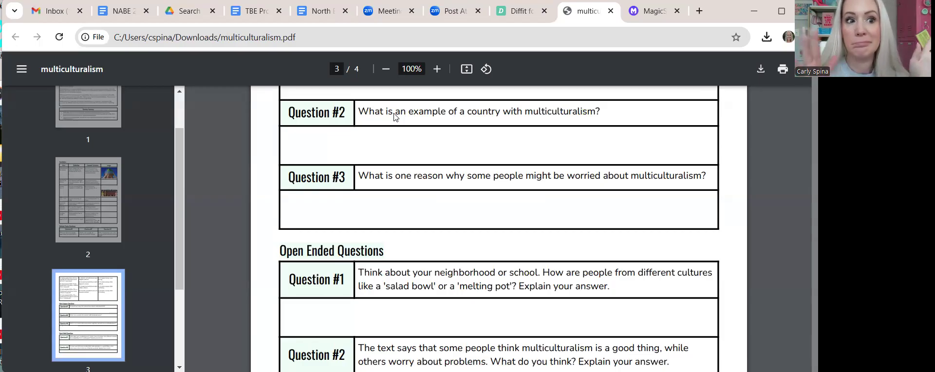
- Close the PDF tab and the generated dialog, and return to the Diffit home page
left_click(611, 11)
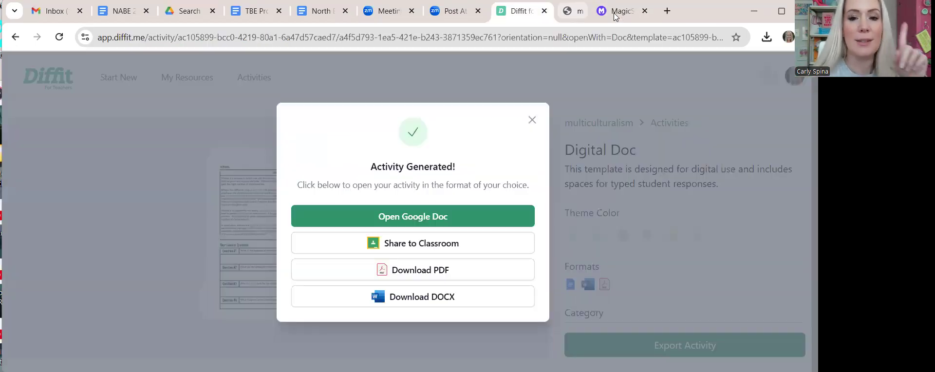
left_click(533, 119)
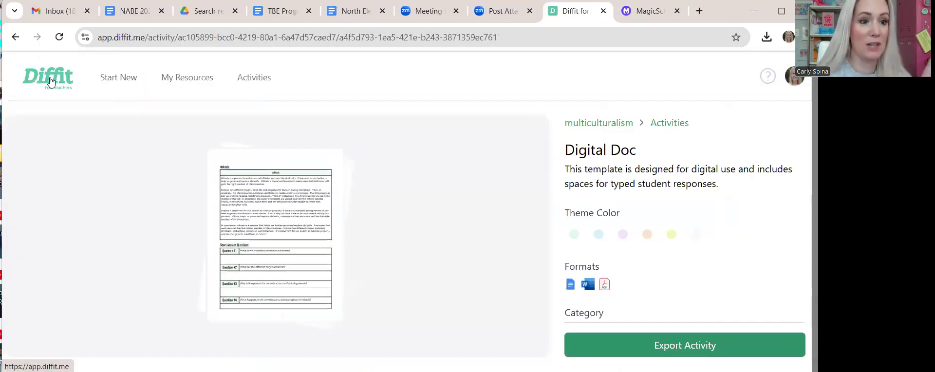
left_click(50, 81)
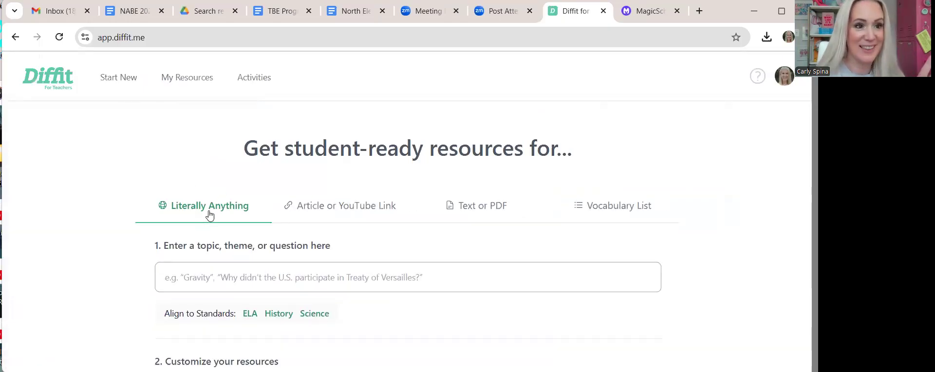
scroll(330, 208, "down", 2)
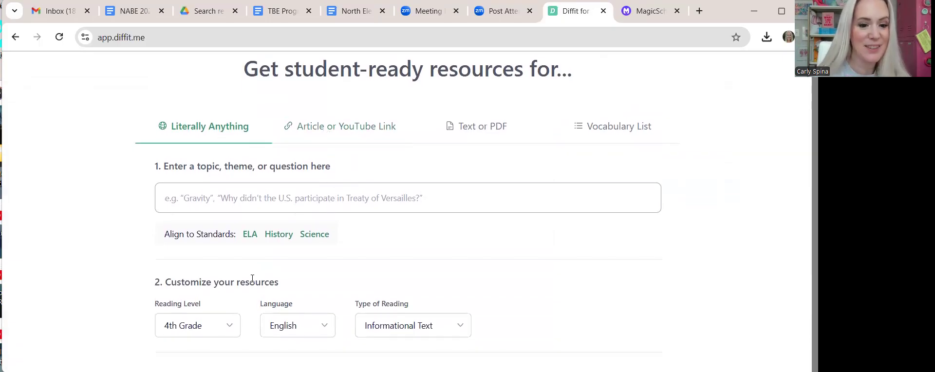
scroll(262, 297, "down", 1)
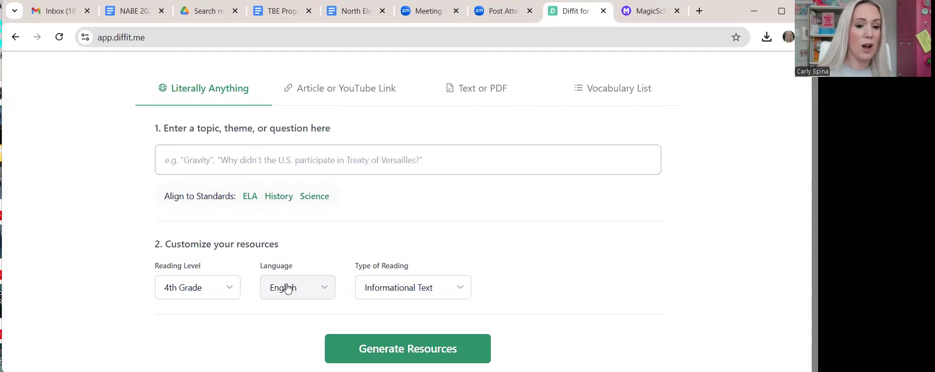
- Set the language to Spanish and generate resources on the topic 'multiculturalism'
left_click(287, 288)
left_click(299, 329)
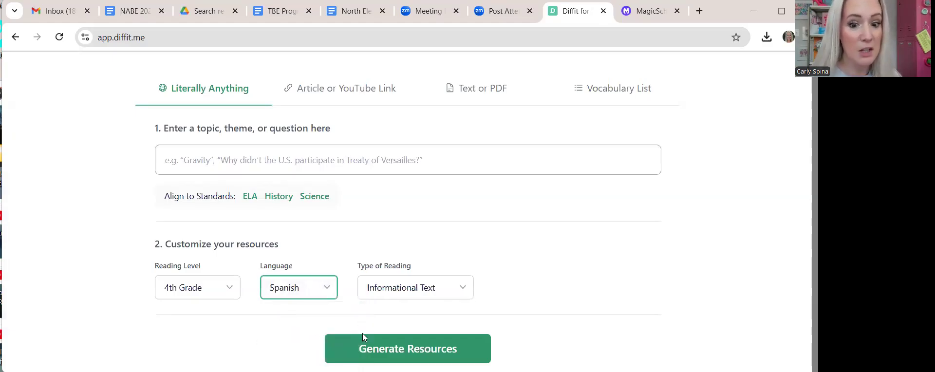
left_click(265, 155)
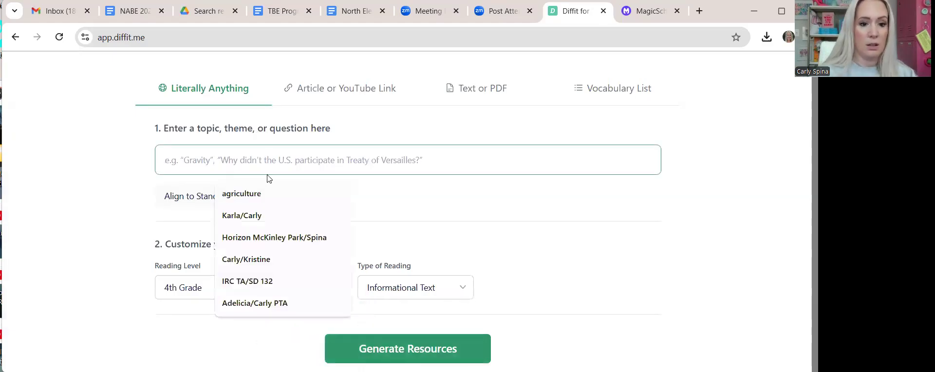
type("multiculturalism")
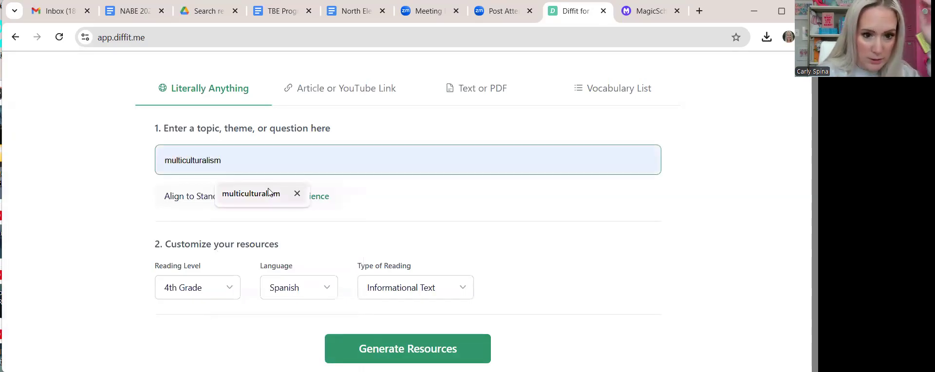
left_click(251, 193)
left_click(360, 337)
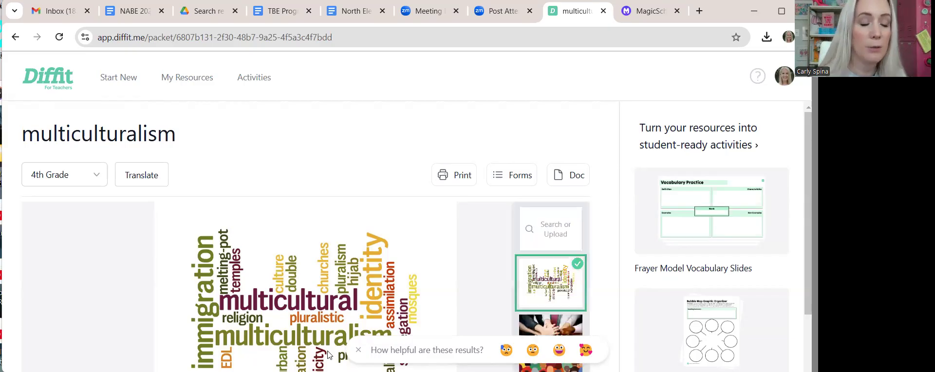
- Scroll through the multiculturalism packet, then go back to the Diffit home page
scroll(239, 193, "down", 1)
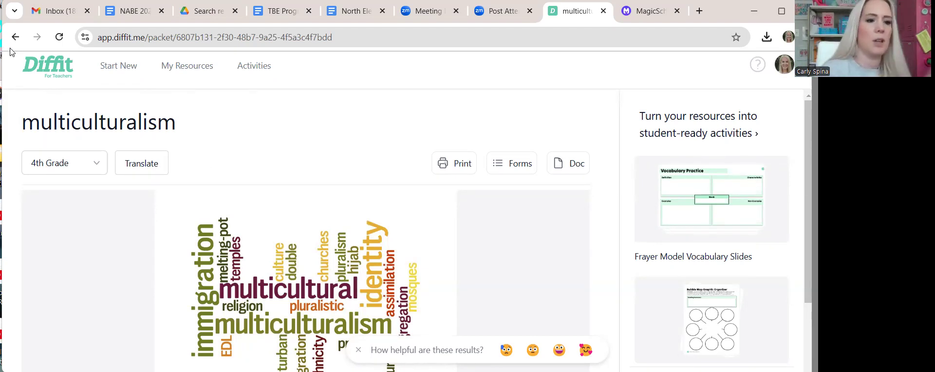
left_click(42, 70)
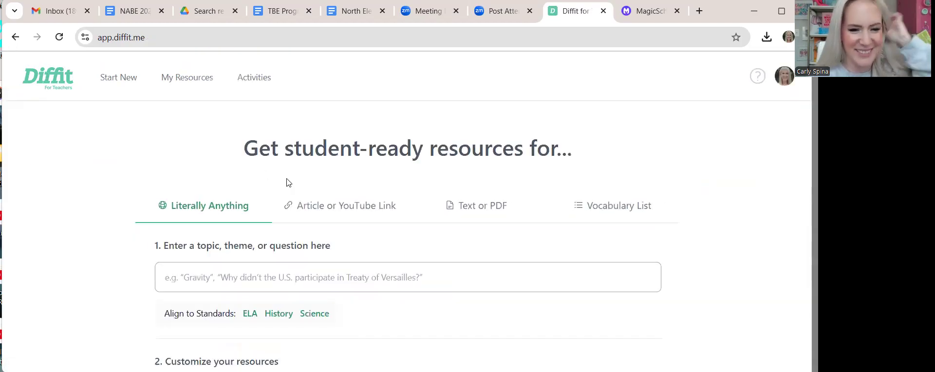
- Switch the Diffit form to the Article or YouTube Link option and focus the link field
left_click(374, 208)
scroll(373, 210, "down", 1)
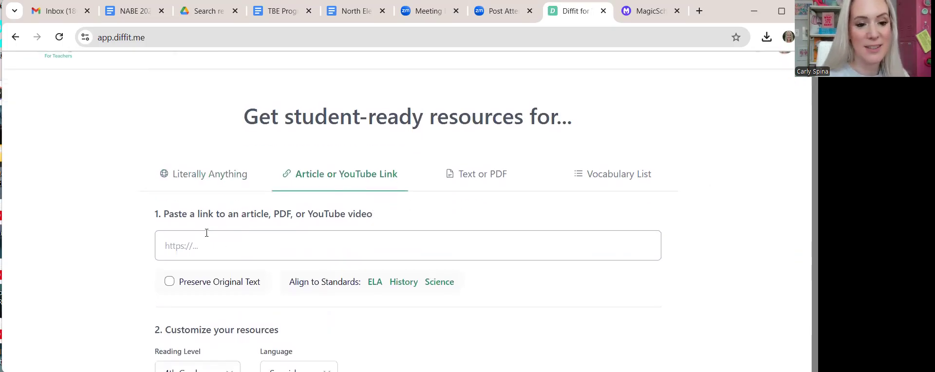
scroll(205, 232, "down", 1)
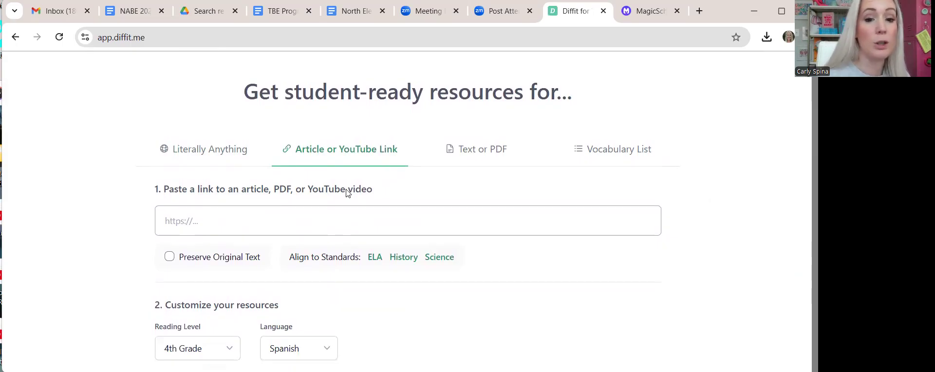
left_click(307, 215)
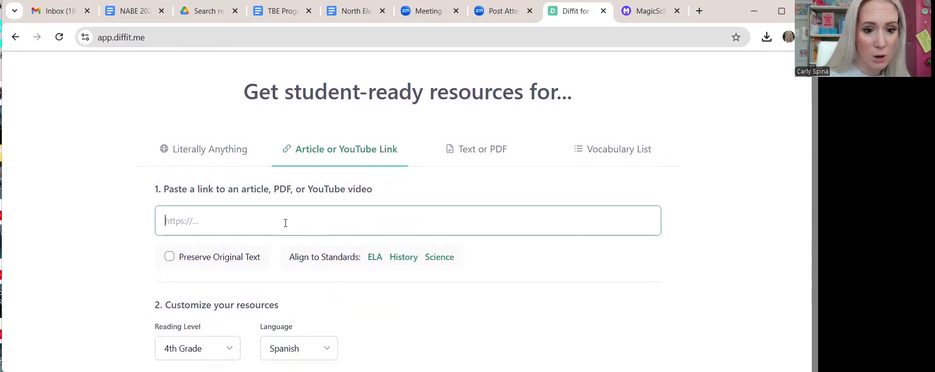
- In a new tab, open ESPN's Super Bowl 2025 preview article and copy its address
left_click(699, 11)
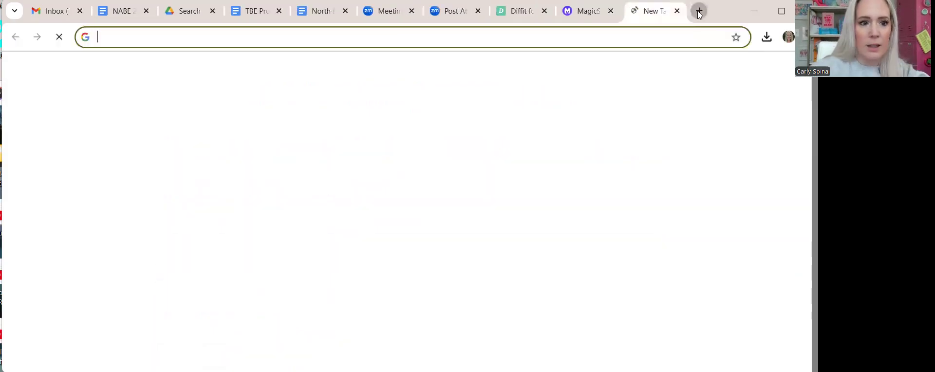
type("espn")
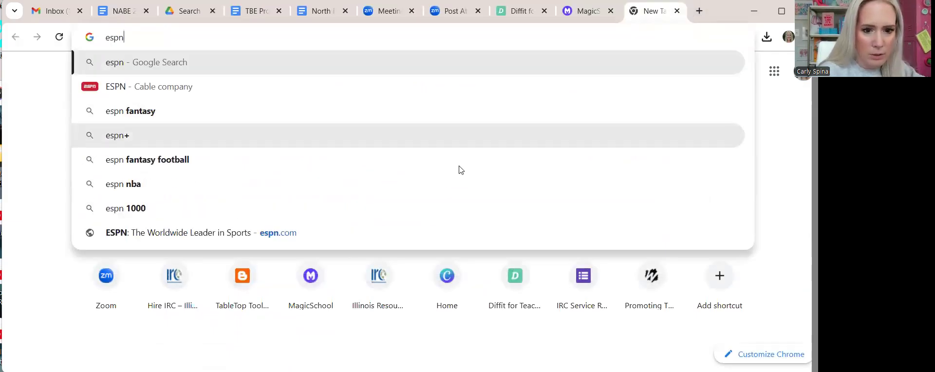
left_click(393, 224)
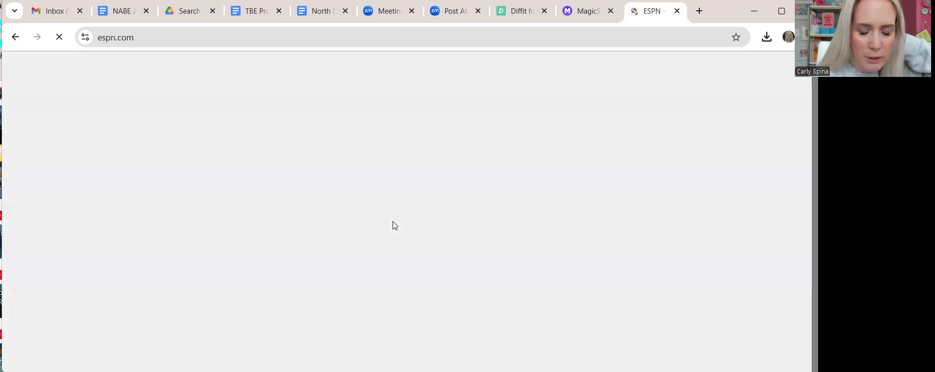
scroll(393, 223, "down", 2)
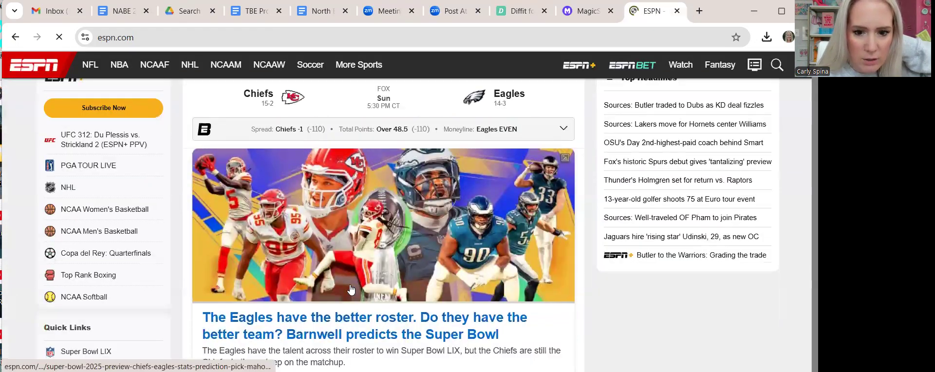
left_click(346, 313)
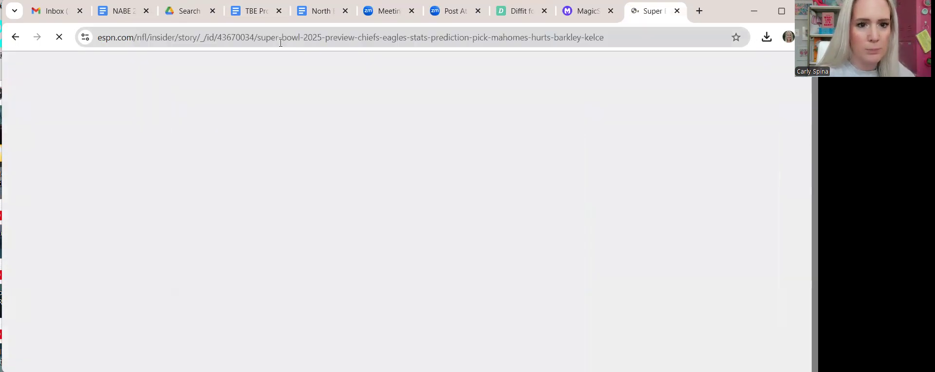
left_click(275, 33)
key("ctrl+c")
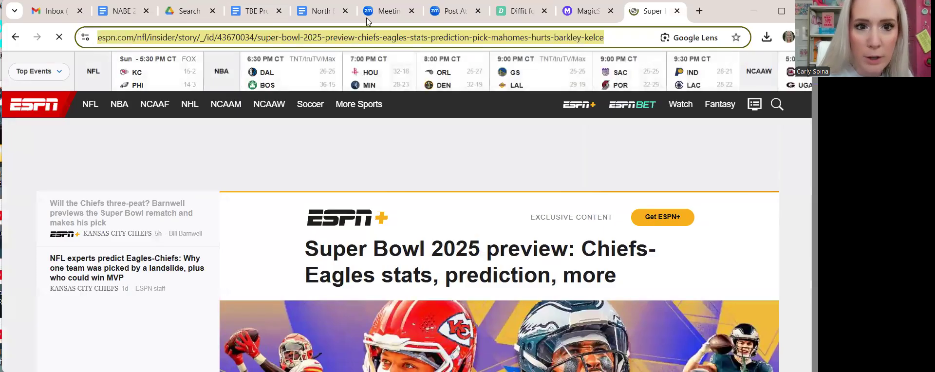
left_click(503, 16)
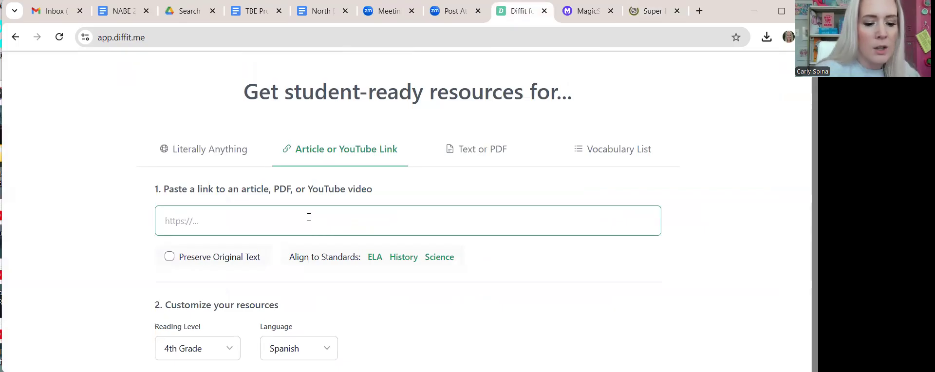
- Paste the ESPN article link, set 9th Grade and English, and generate the packet
key("ctrl+v")
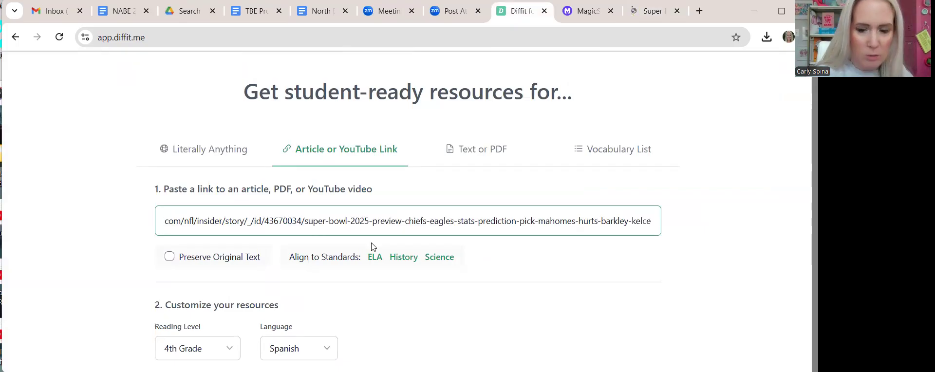
left_click(520, 281)
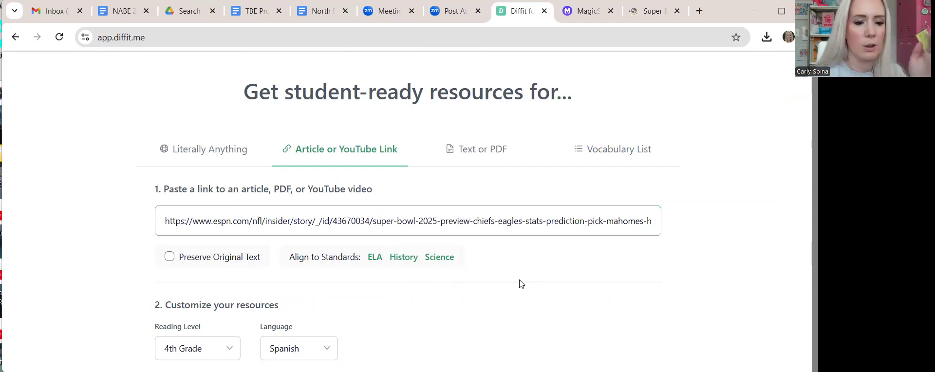
scroll(519, 282, "down", 1)
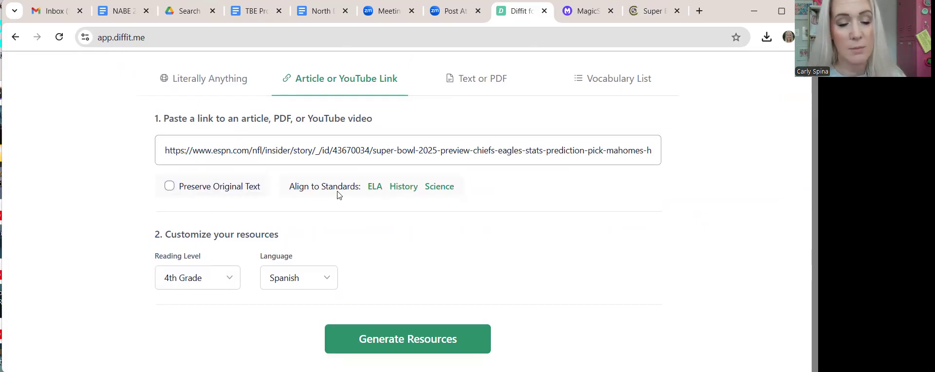
left_click(214, 279)
scroll(205, 321, "down", 3)
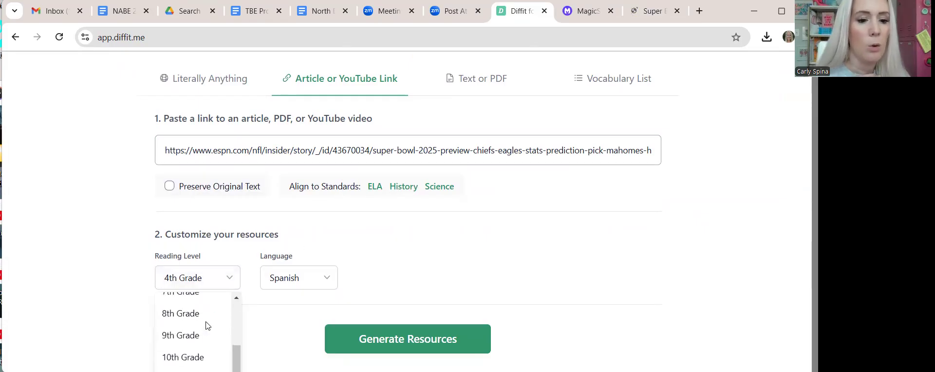
left_click(193, 340)
left_click(283, 282)
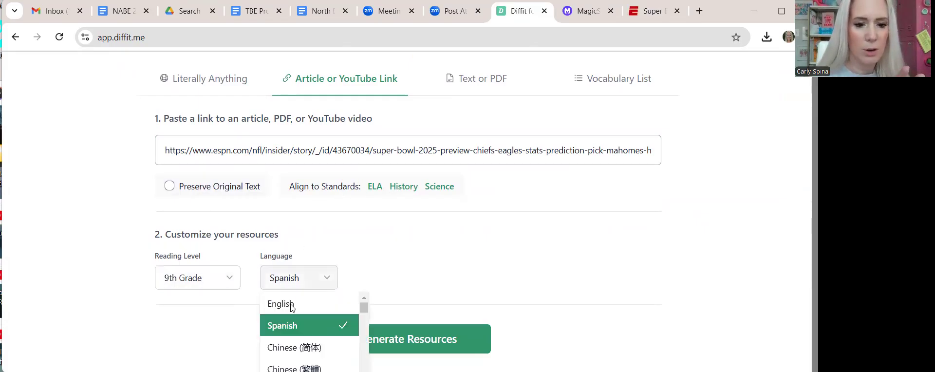
left_click(291, 305)
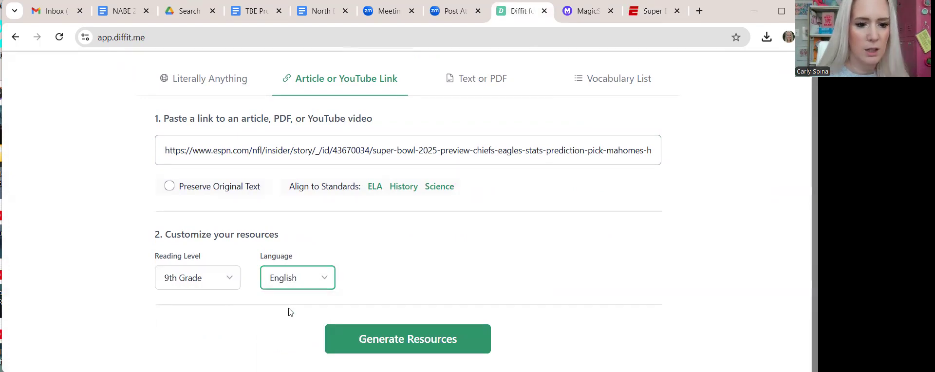
left_click(402, 340)
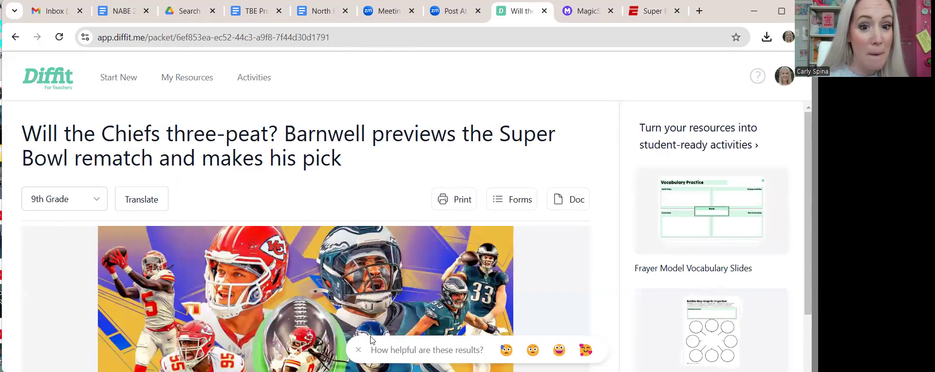
- Change the packet's article image to the NFL Game Preview Super Bowl LIX graphic
scroll(328, 247, "down", 3)
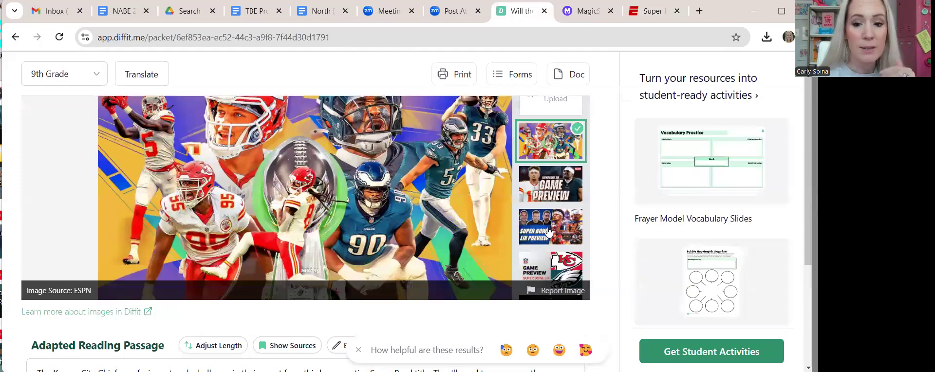
left_click(540, 200)
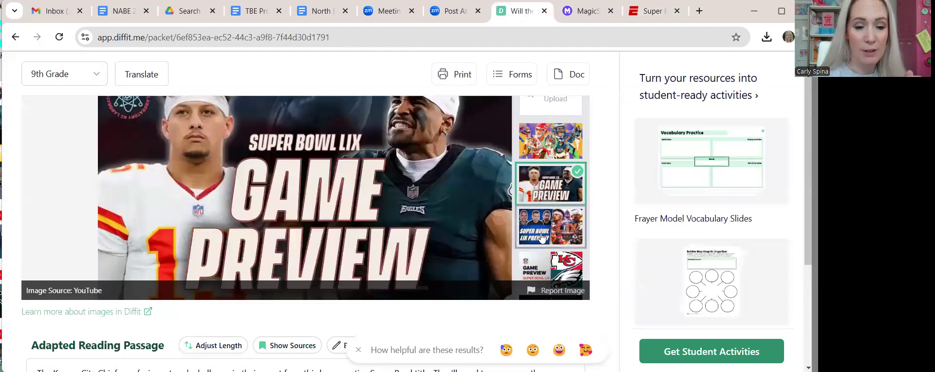
left_click(541, 237)
left_click(543, 270)
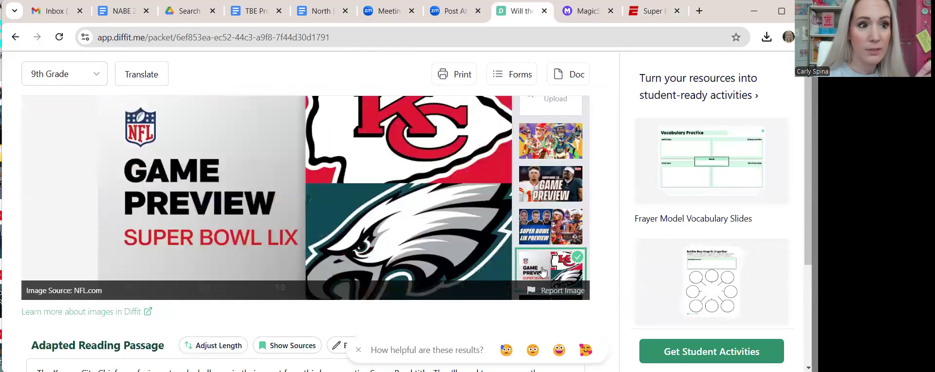
scroll(446, 292, "down", 5)
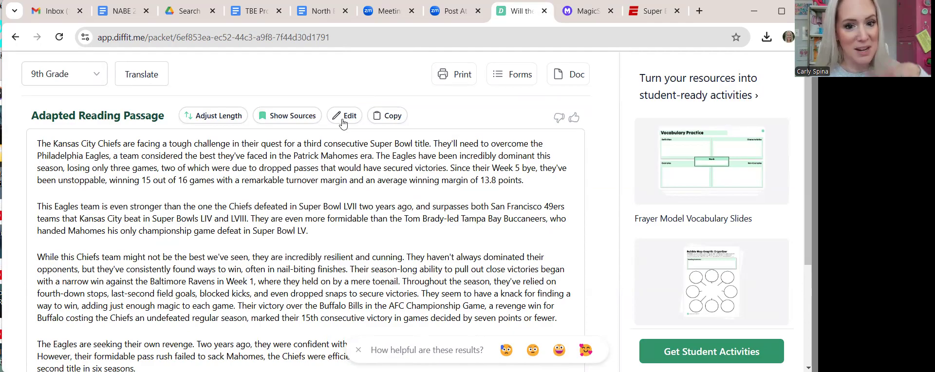
scroll(346, 159, "down", 2)
scroll(346, 159, "up", 2)
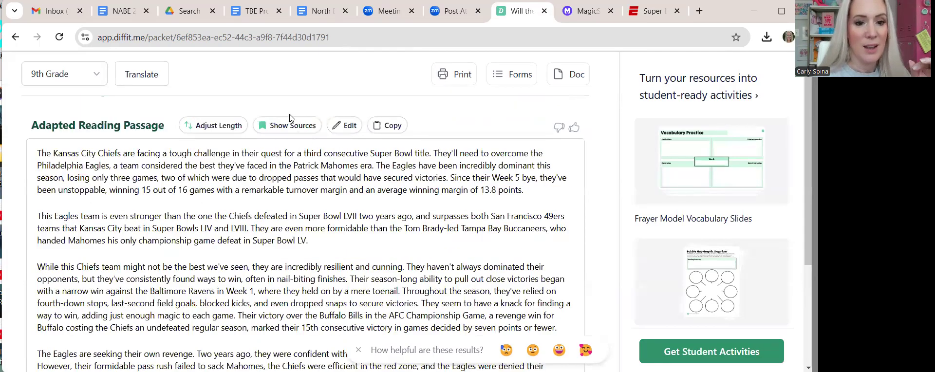
scroll(292, 214, "down", 5)
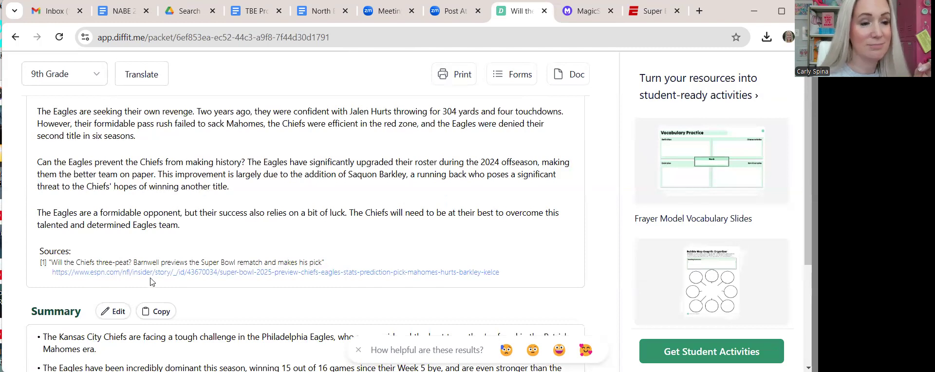
scroll(233, 238, "down", 3)
scroll(232, 239, "down", 1)
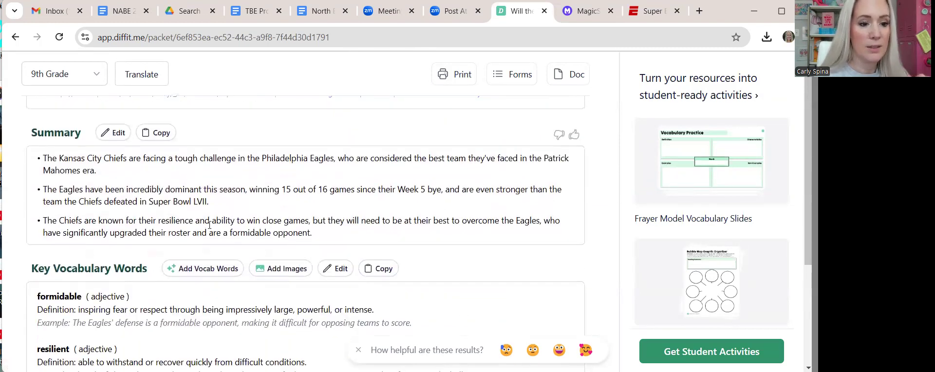
scroll(215, 231, "down", 4)
scroll(210, 229, "down", 12)
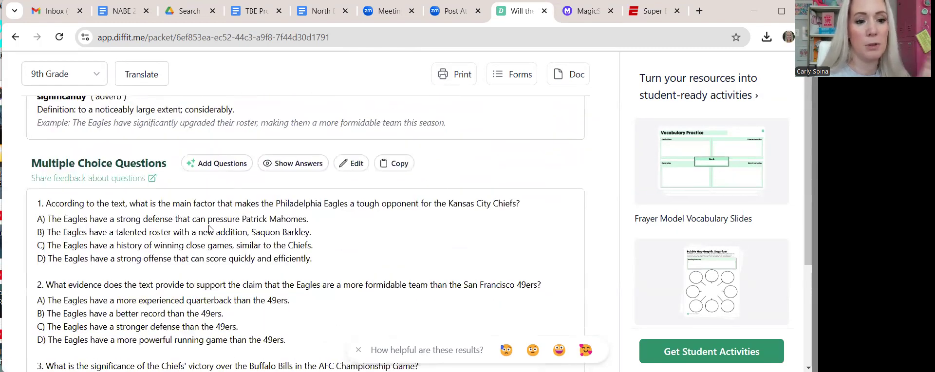
scroll(209, 229, "up", 1)
scroll(210, 229, "down", 6)
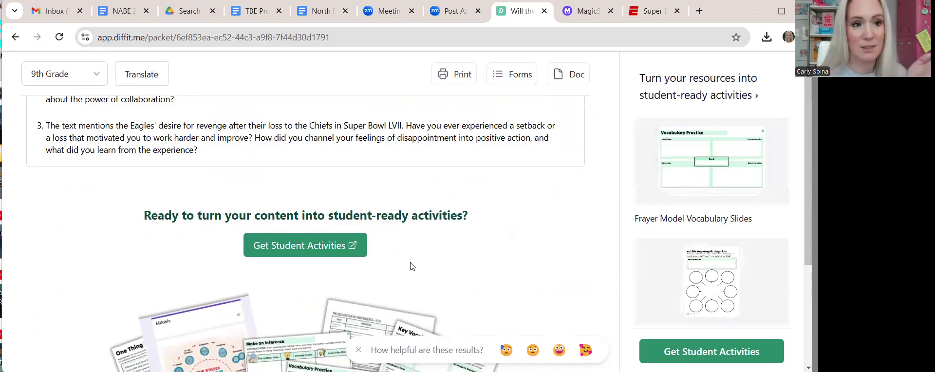
scroll(412, 263, "up", 10)
scroll(411, 263, "up", 10)
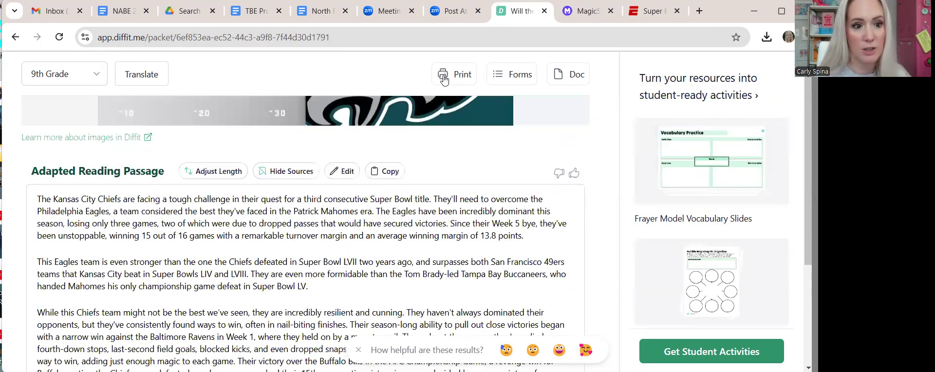
scroll(403, 197, "up", 5)
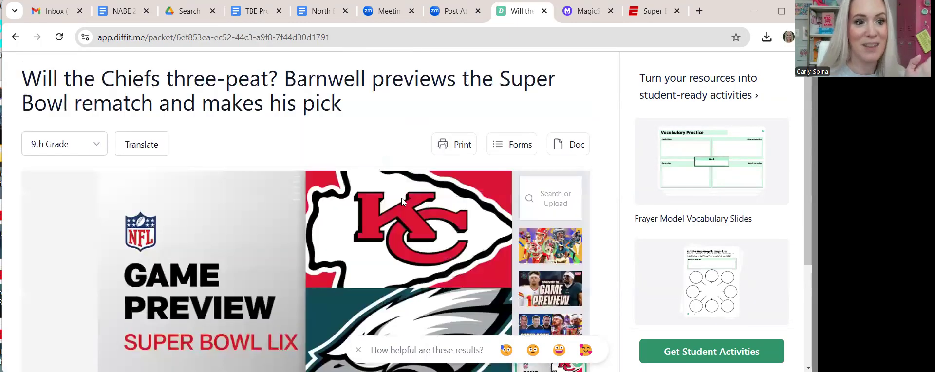
- Return to the Diffit home page, choose the Text or PDF option, and focus the paste box
left_click(52, 85)
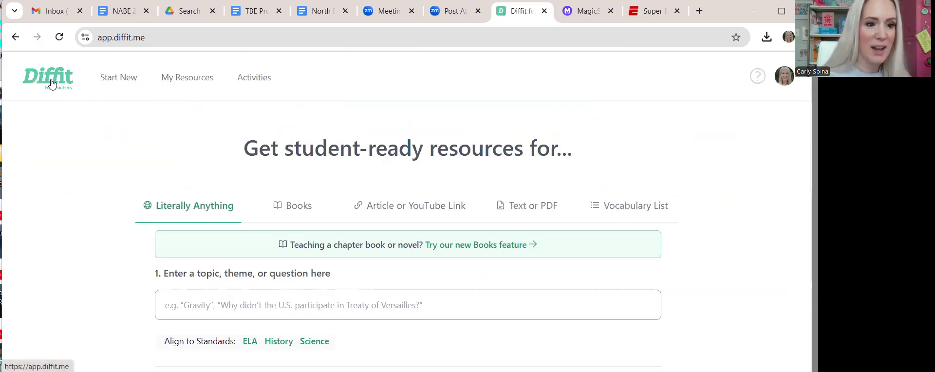
scroll(467, 247, "down", 3)
scroll(468, 246, "up", 3)
left_click(477, 209)
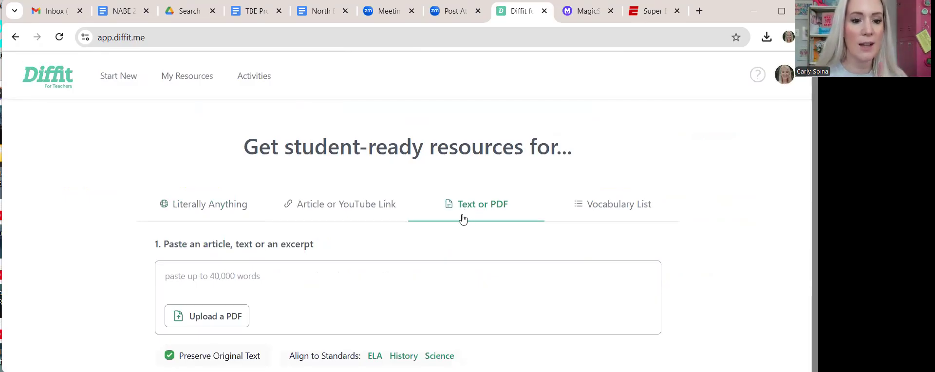
scroll(408, 275, "down", 1)
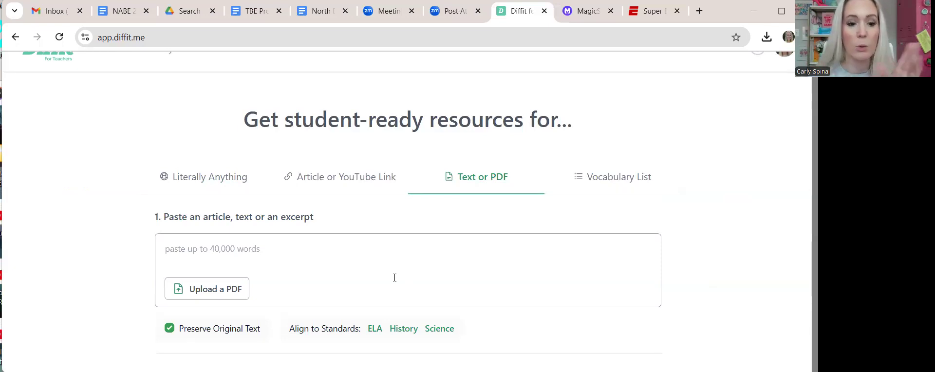
scroll(292, 298, "down", 1)
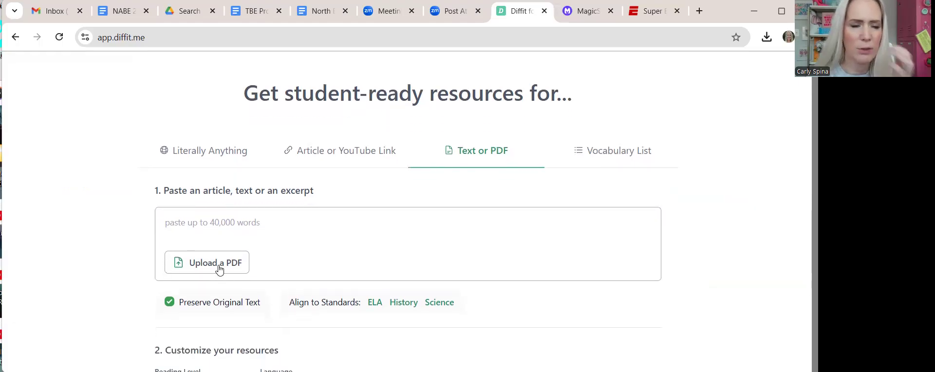
left_click(271, 224)
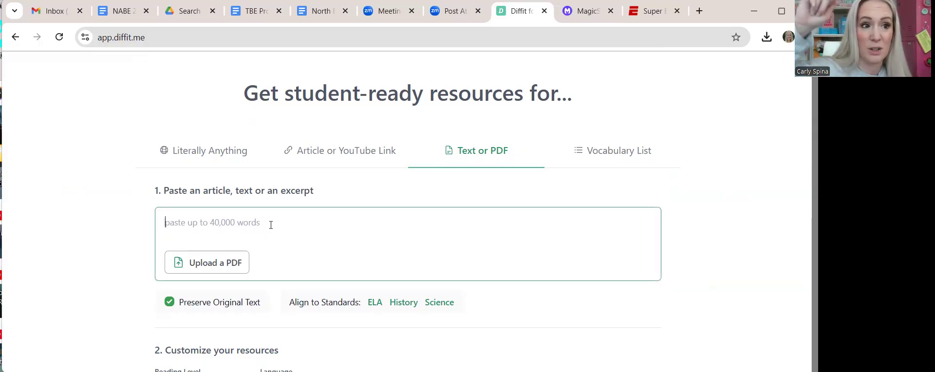
- Set the reading level to 6th Grade
scroll(271, 224, "down", 2)
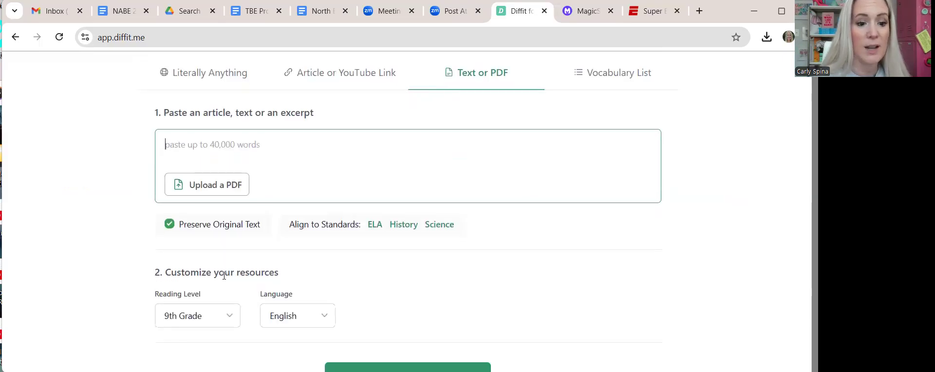
left_click(213, 316)
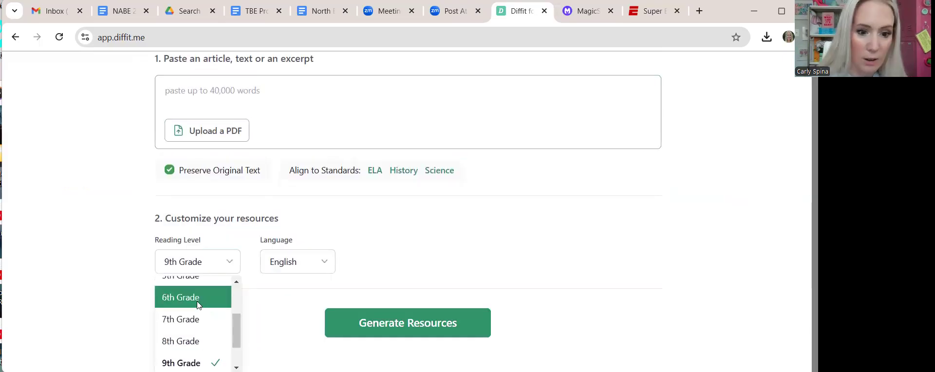
left_click(196, 298)
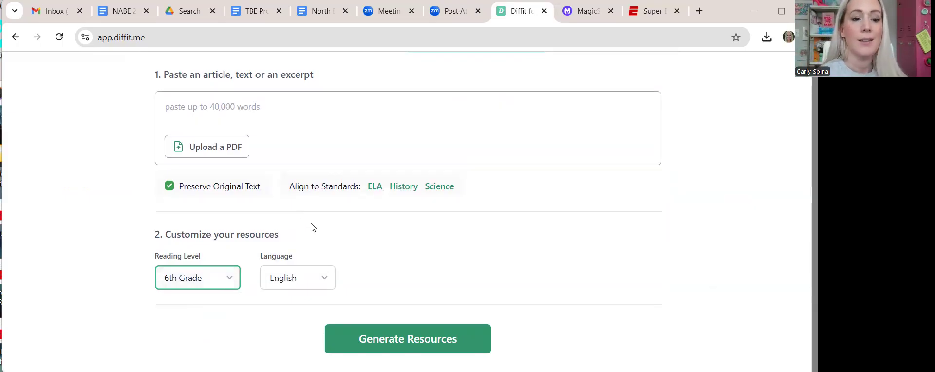
scroll(314, 222, "up", 2)
scroll(318, 217, "up", 1)
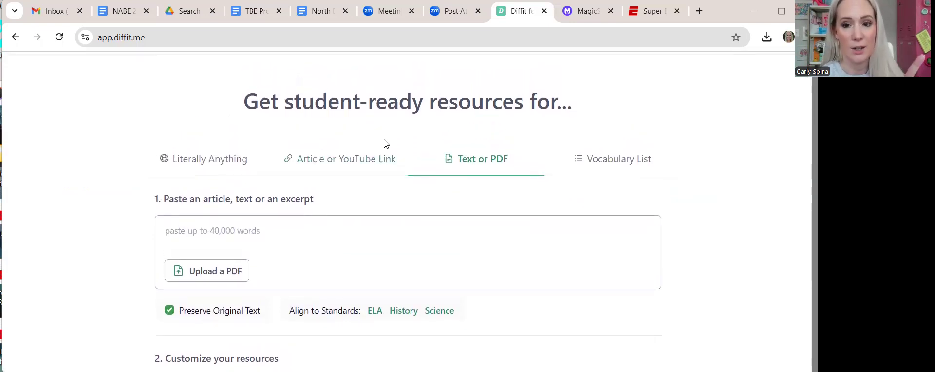
- Switch to MagicSchool and scroll the Magic Tools catalogue to the Social Stories card
left_click(577, 16)
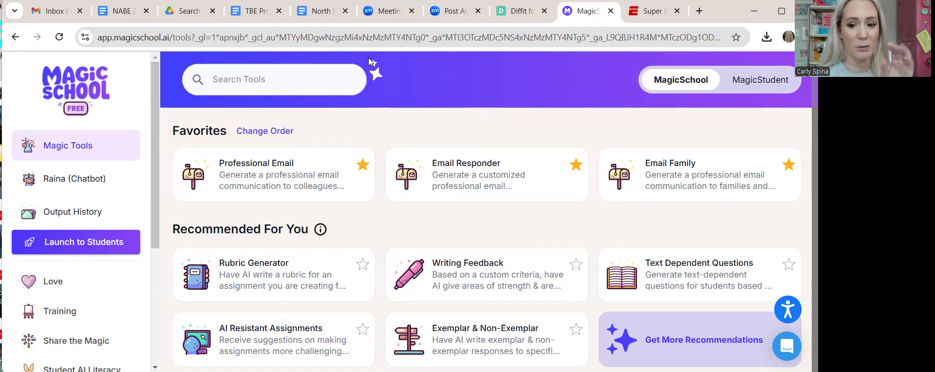
scroll(347, 191, "down", 5)
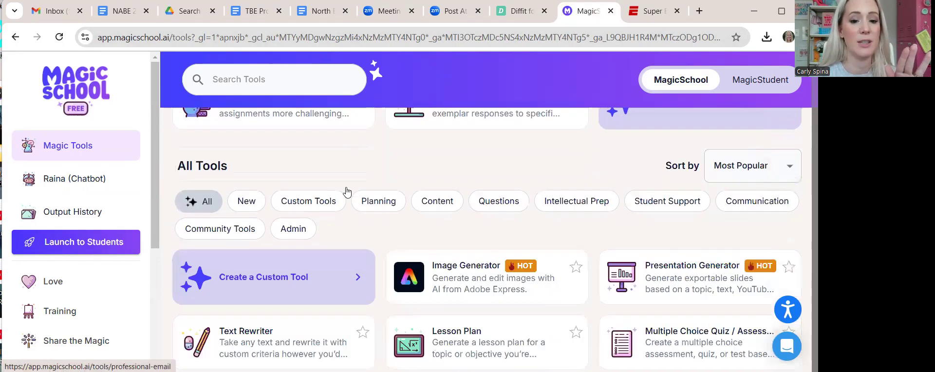
scroll(347, 191, "down", 5)
scroll(347, 191, "down", 20)
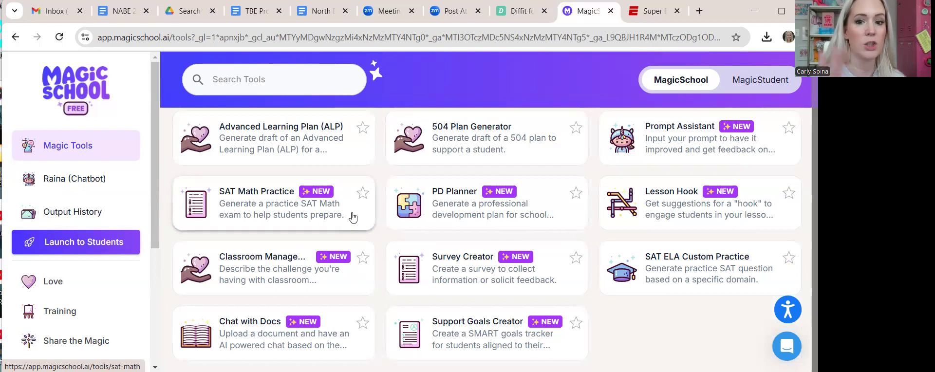
scroll(353, 218, "up", 4)
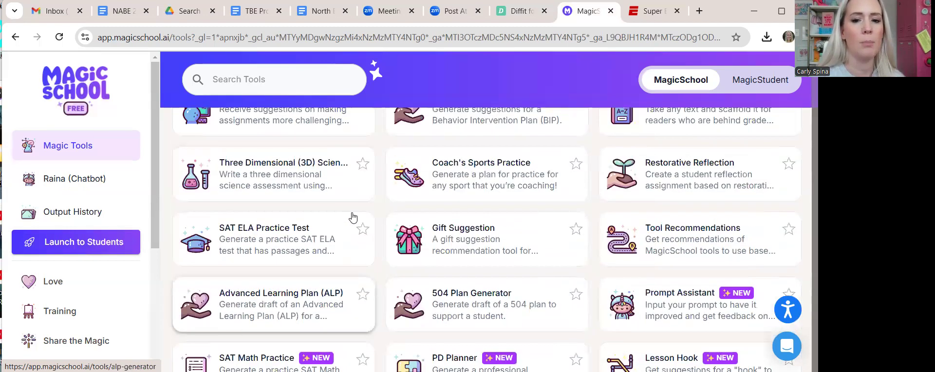
scroll(353, 218, "up", 2)
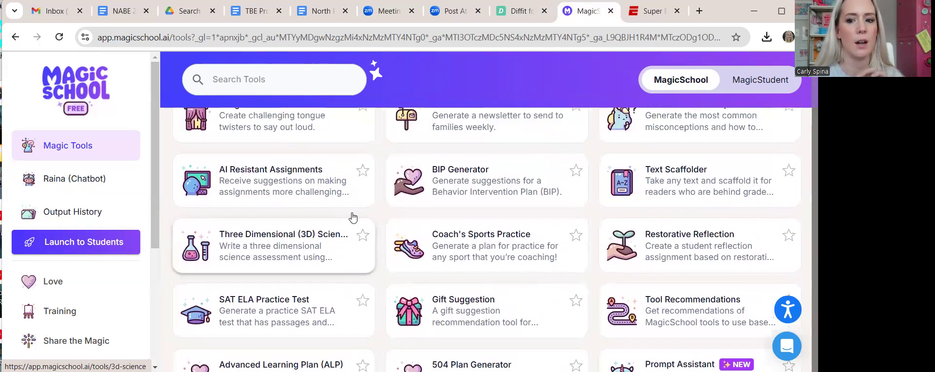
scroll(419, 177, "up", 7)
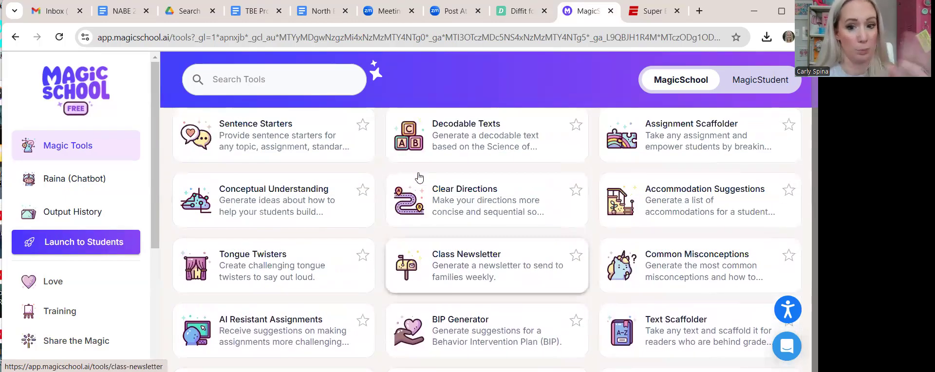
scroll(419, 178, "up", 2)
scroll(419, 177, "up", 6)
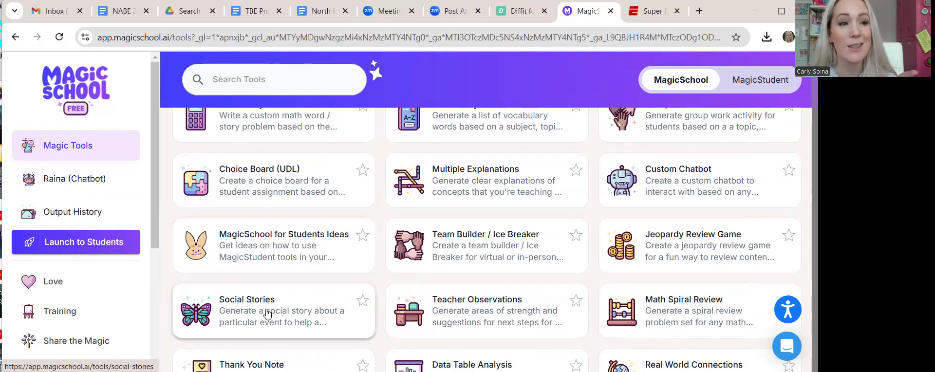
- Open the Social Stories tool and place the cursor in the Social situation box
left_click(266, 313)
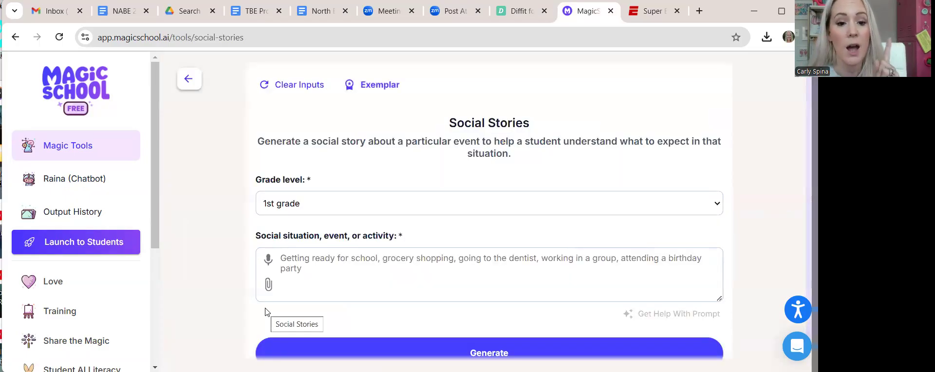
left_click(304, 267)
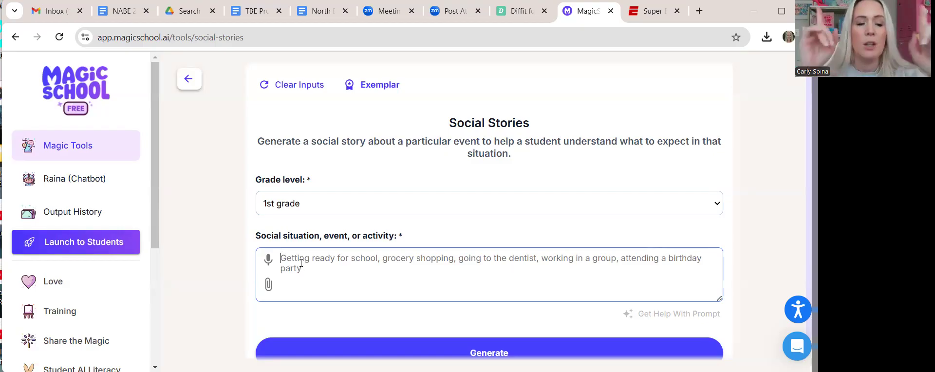
- Choose 4th grade and describe the all-school Lunar New Year assembly with student performances and teacher read-alouds
left_click(336, 202)
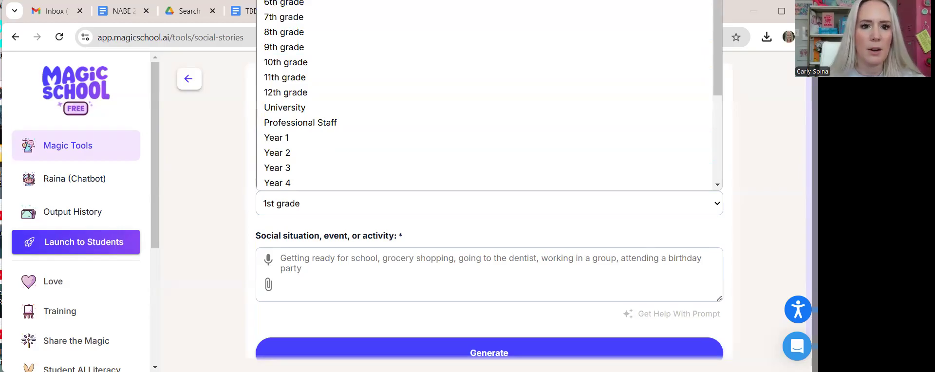
left_click(293, 1)
left_click(295, 267)
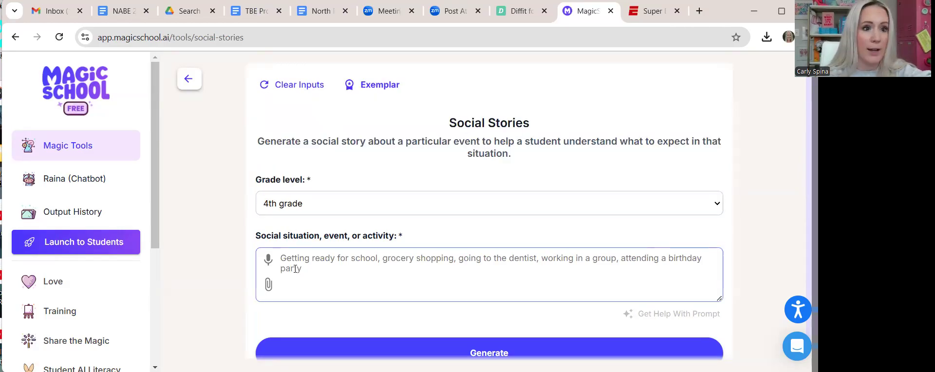
type("We are g")
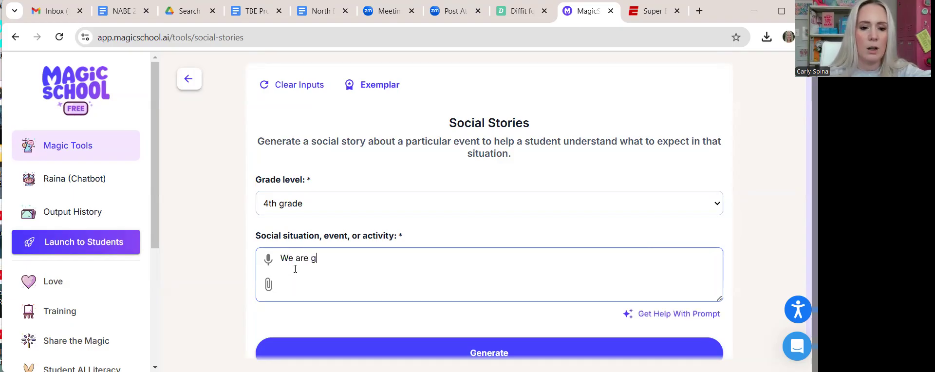
type("etting ready to have ")
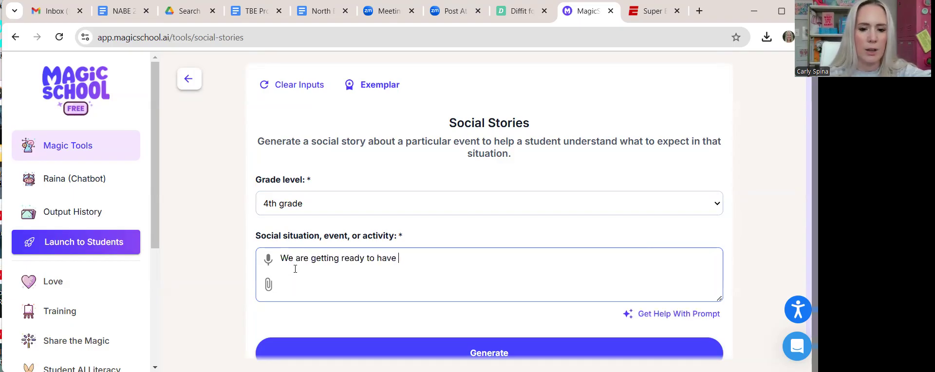
type("an all-school ")
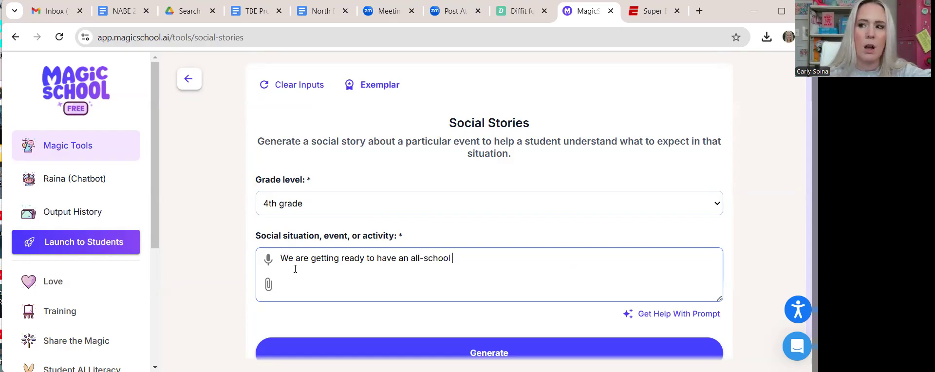
type("pep rally")
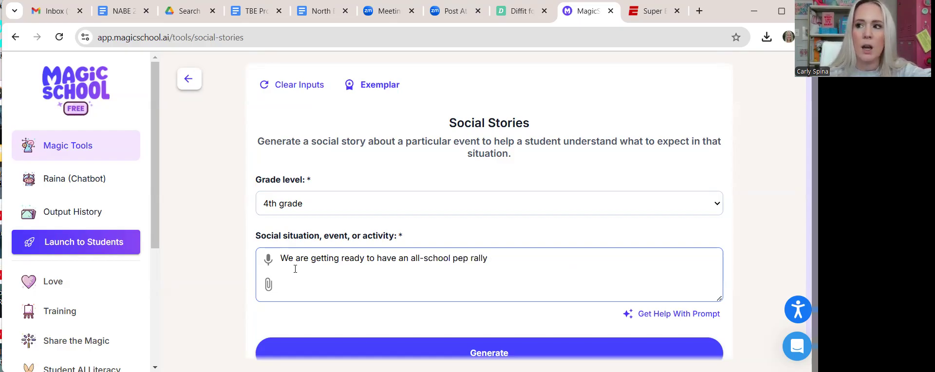
key("BackSpace")
key("BackSpace")
key("BackSpace")
key("BackSpace")
key("BackSpace")
key("BackSpace")
key("BackSpace")
key("BackSpace")
key("BackSpace")
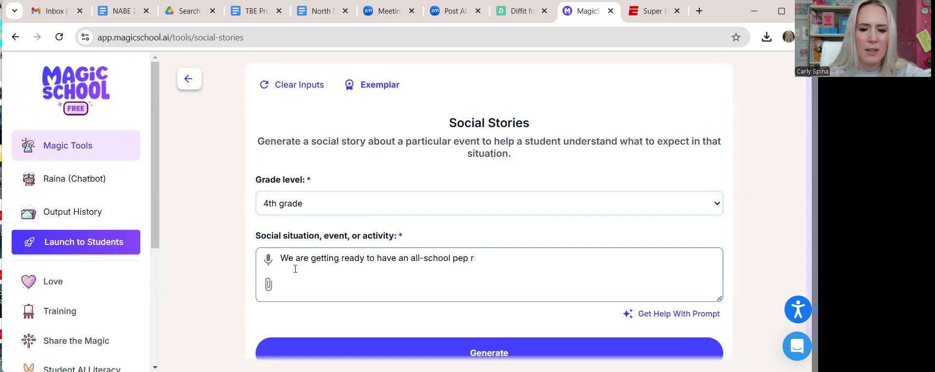
type("assembly fo")
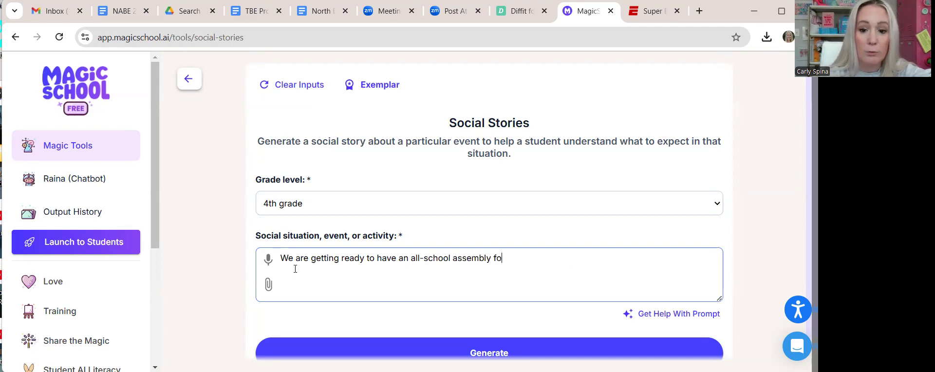
type("r Lunar New Year.")
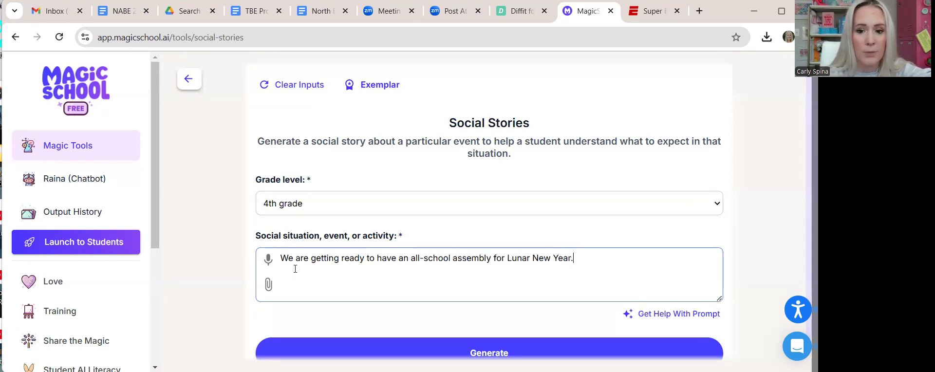
type(" There will be kids performing. ")
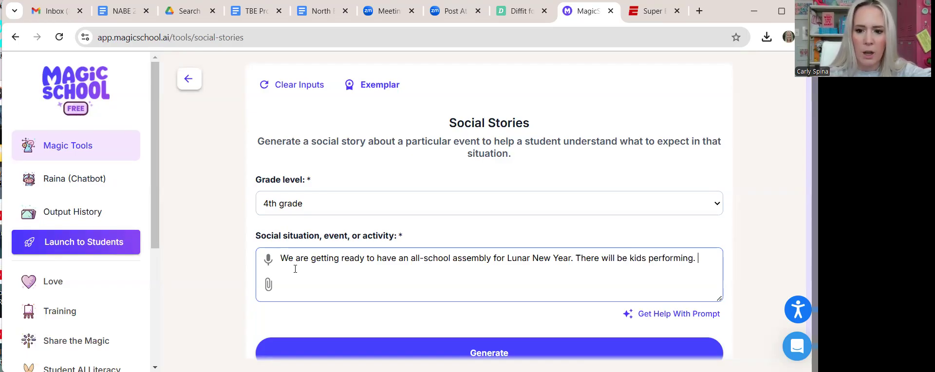
type("Teachers are g")
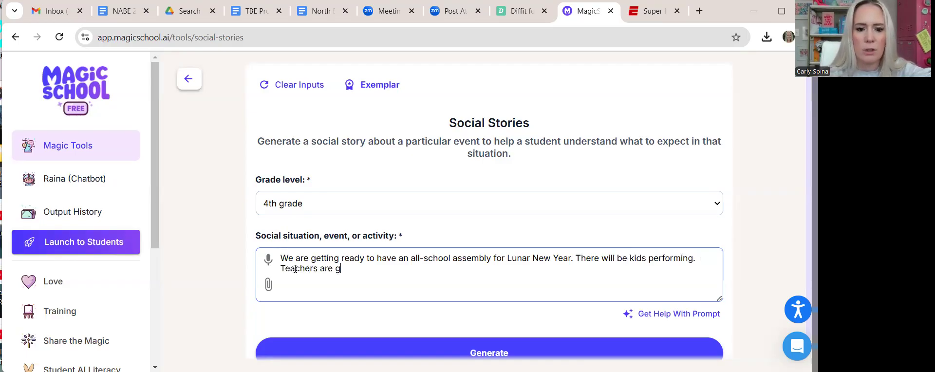
type("oing to read ")
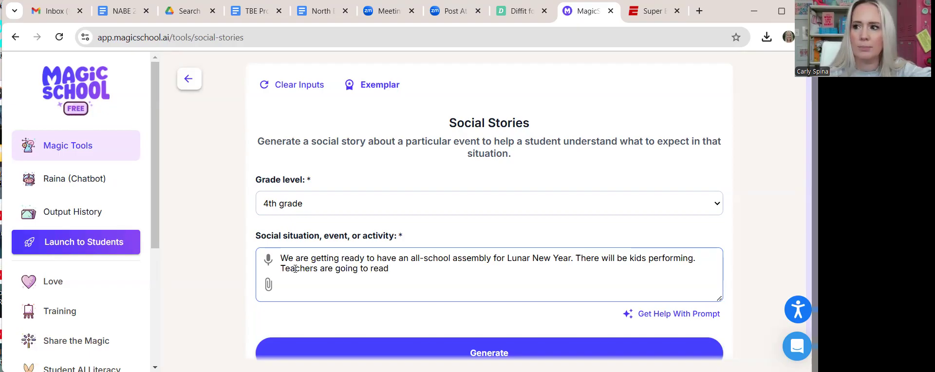
type("books about it.")
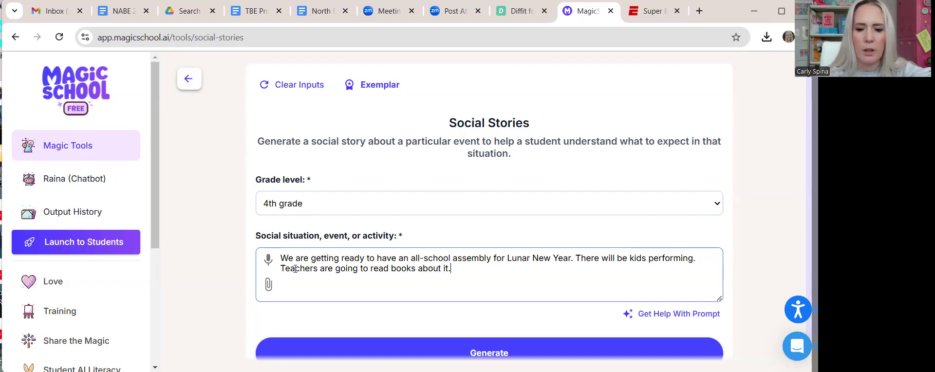
type(" All the ")
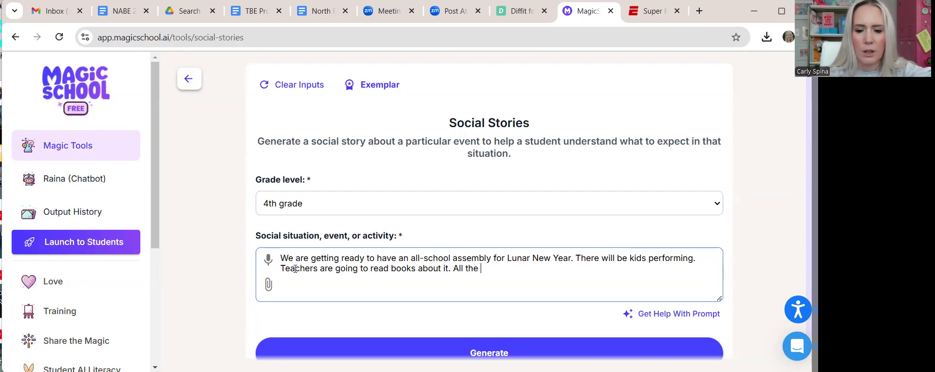
type("classes will sit o")
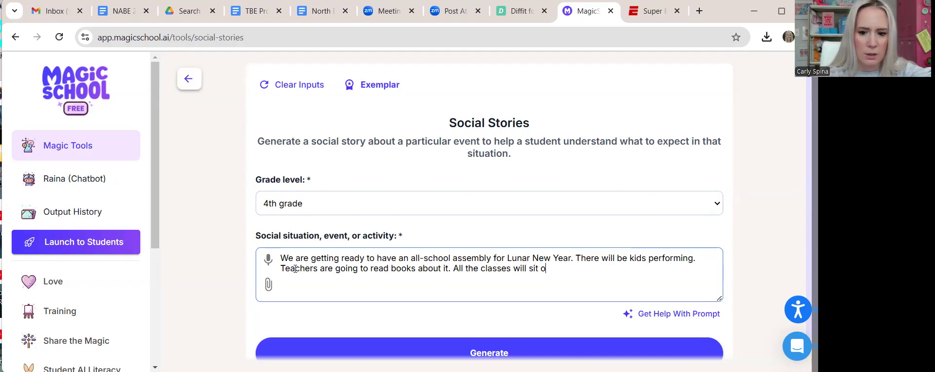
type("n the floor with their")
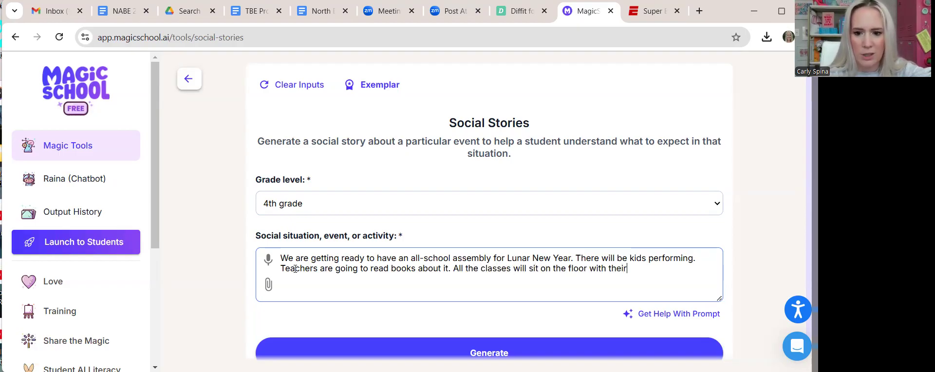
type(" teachers.")
scroll(295, 269, "down", 1)
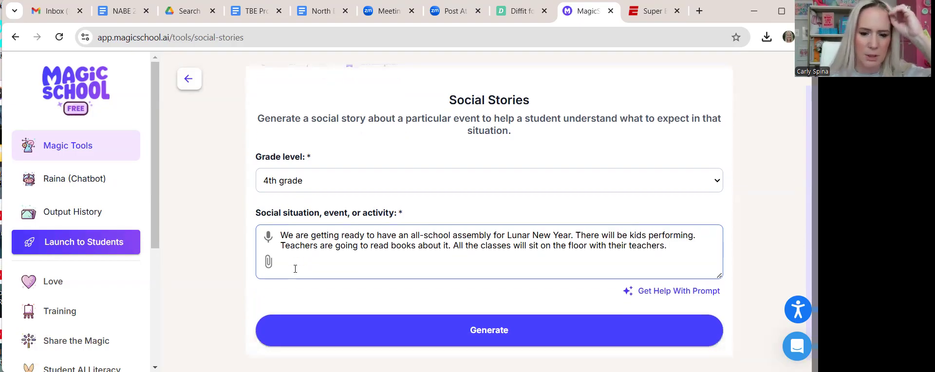
- Generate the 'Getting Ready for the Lunar New Year Assembly' social story, review it, and copy its text
left_click(319, 340)
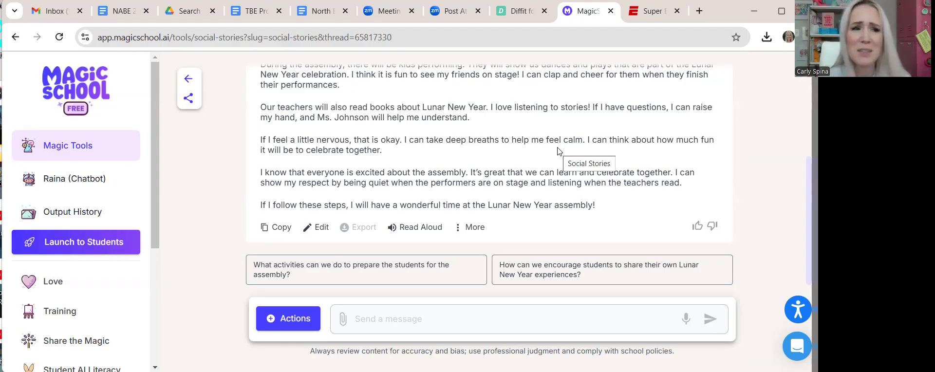
scroll(496, 134, "up", 3)
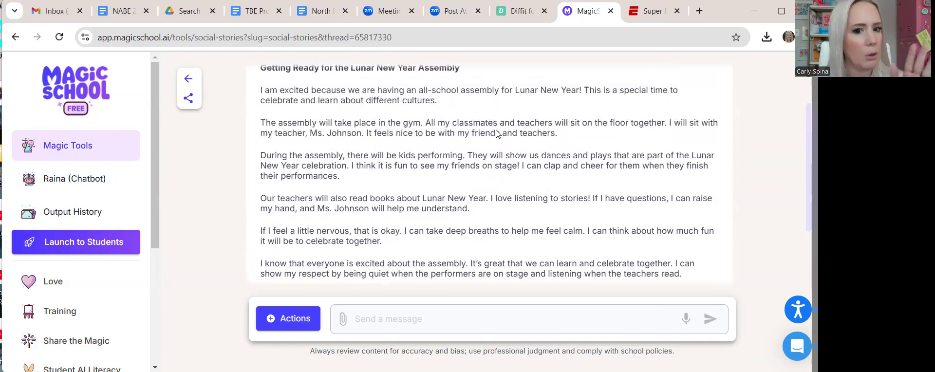
scroll(497, 134, "down", 3)
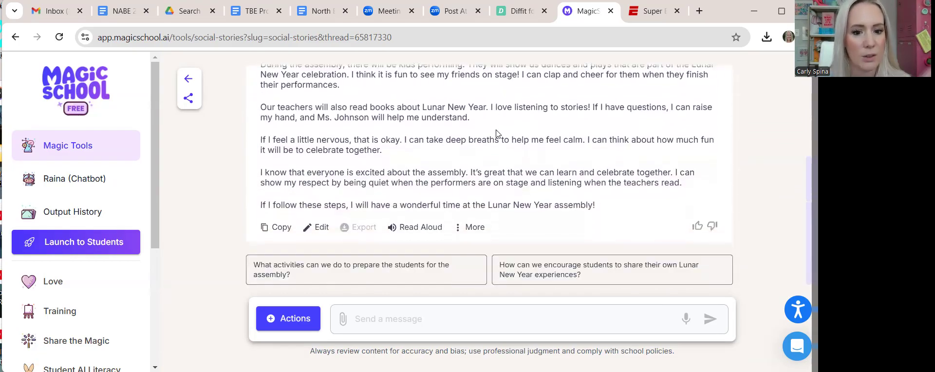
scroll(496, 130, "up", 3)
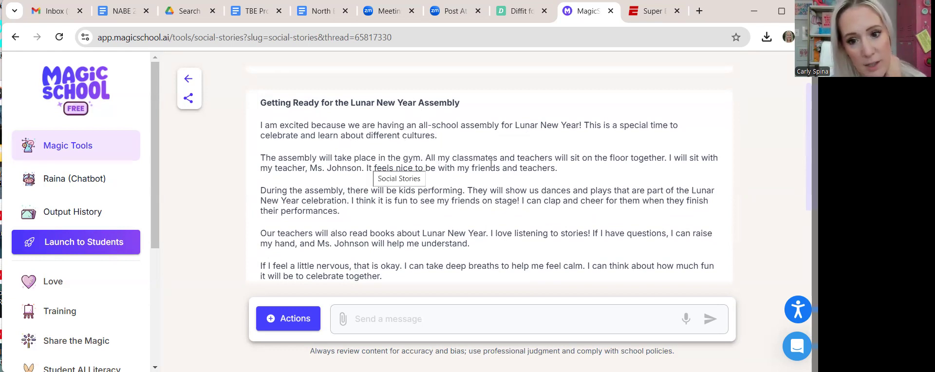
scroll(360, 161, "down", 1)
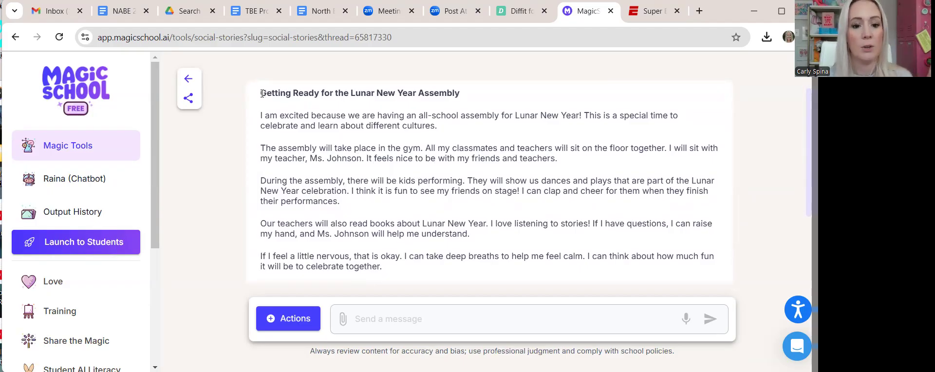
scroll(273, 195, "down", 3)
left_click(276, 237)
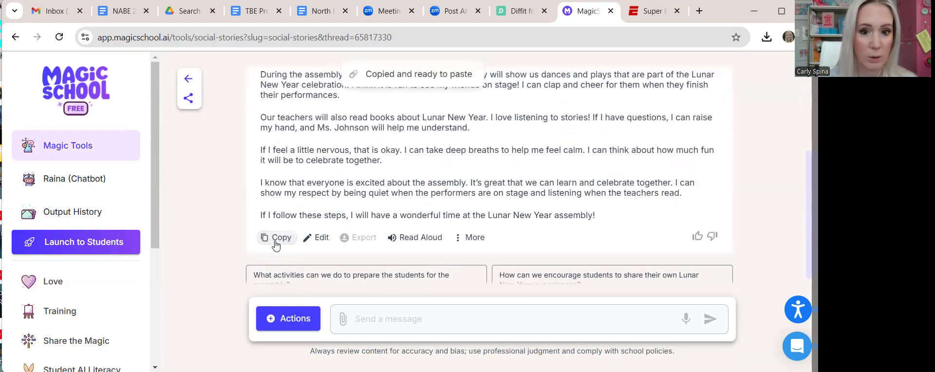
- Paste the Lunar New Year assembly story into Diffit's Text or PDF box
left_click(517, 11)
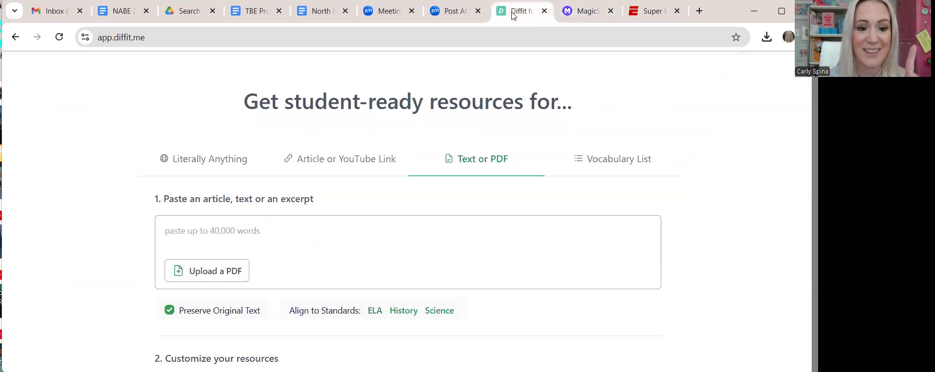
left_click(292, 223)
key("ctrl+v")
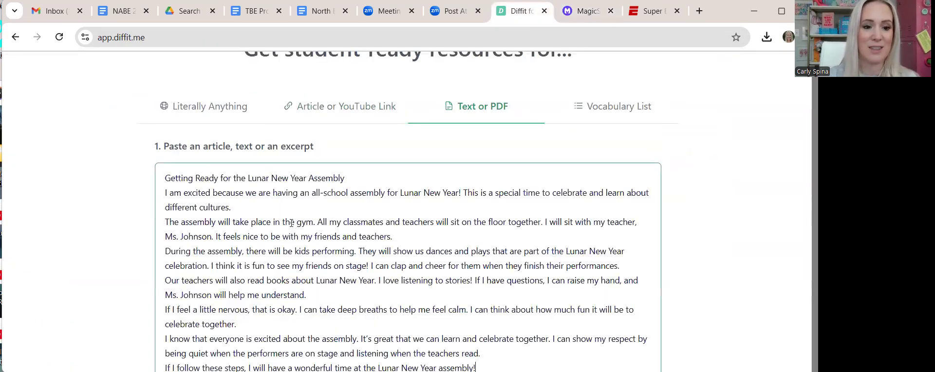
scroll(291, 223, "down", 5)
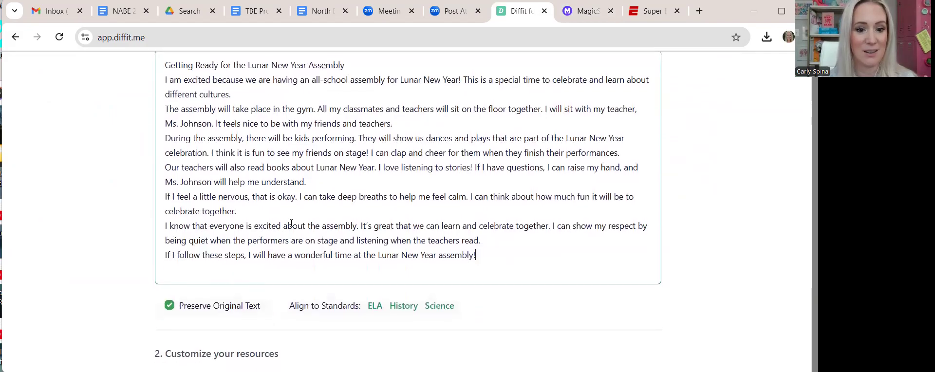
- Set the reading level to 2nd Grade and generate the resource packet
left_click(230, 280)
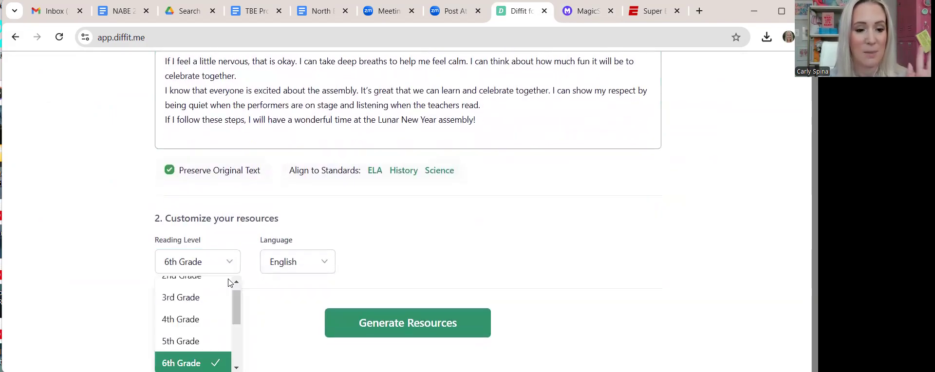
left_click(213, 290)
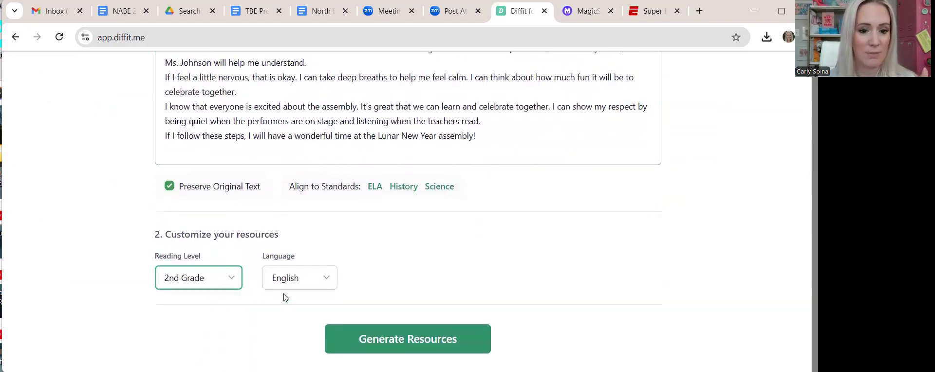
left_click(359, 344)
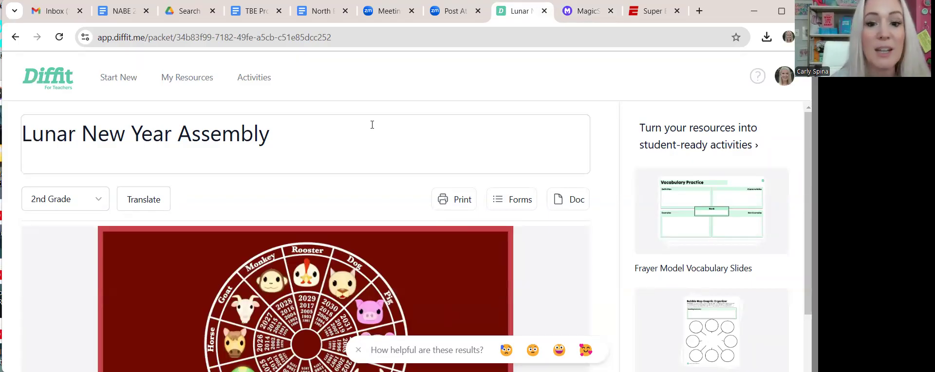
- Look over the Lunar New Year Assembly packet, check the MagicSchool story, then return to Diffit's start page
scroll(372, 125, "down", 5)
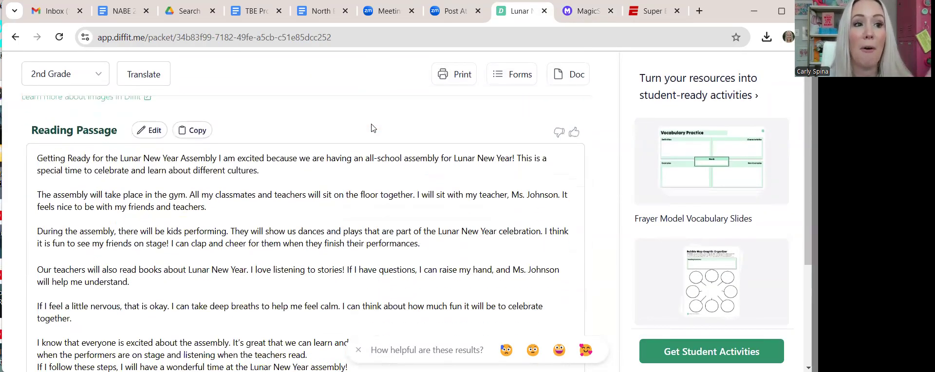
scroll(372, 129, "down", 7)
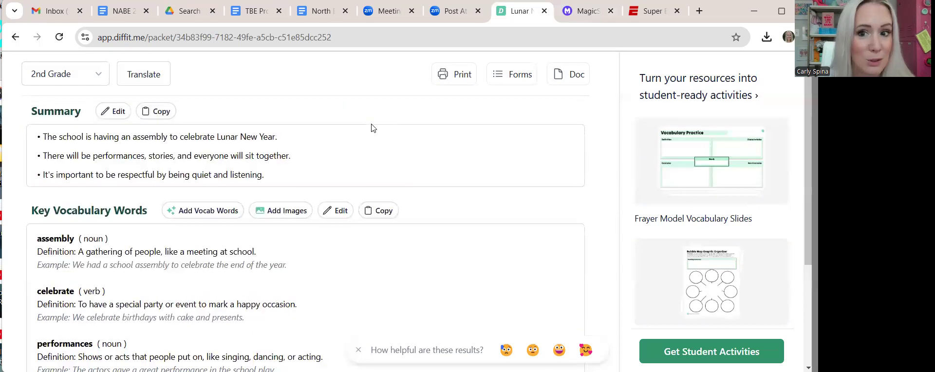
left_click(580, 11)
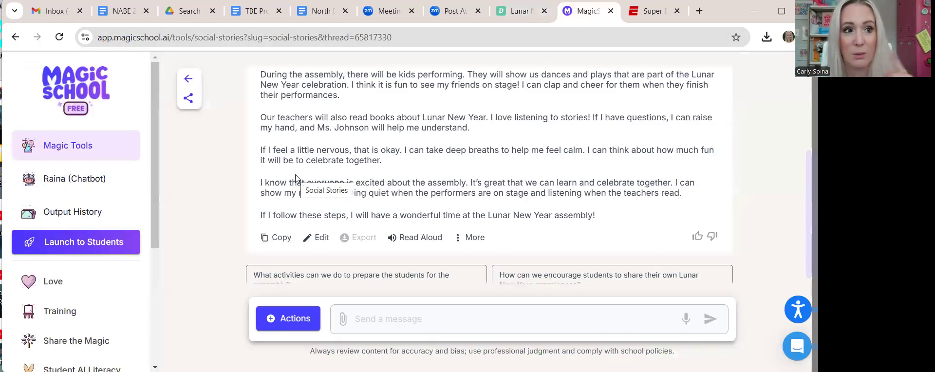
right_click(504, 13)
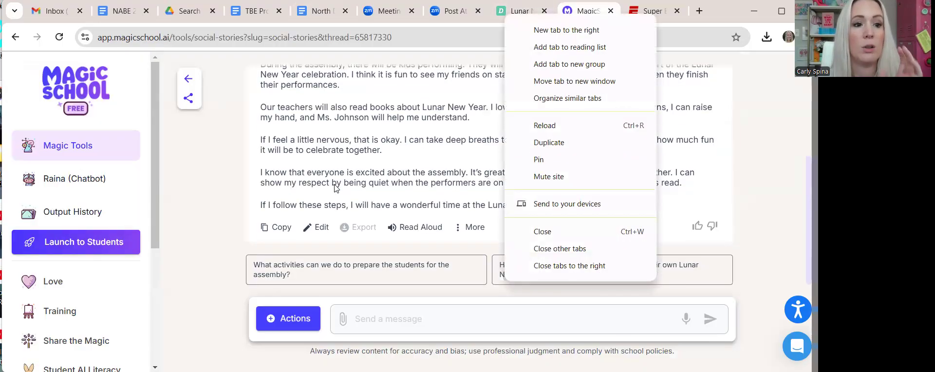
left_click(518, 11)
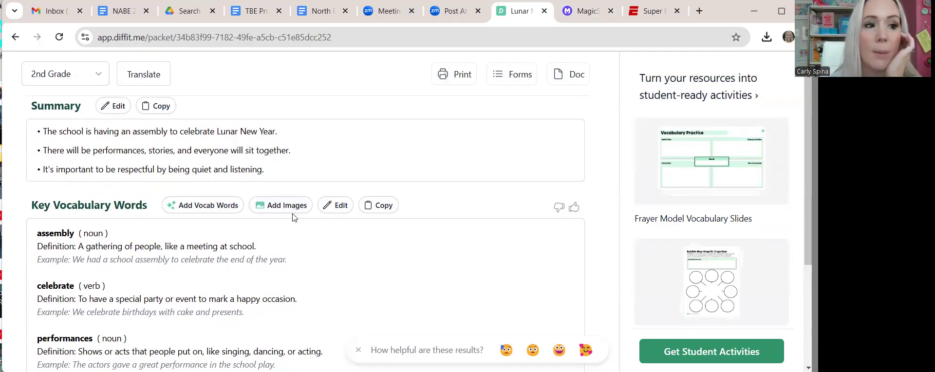
scroll(293, 213, "up", 12)
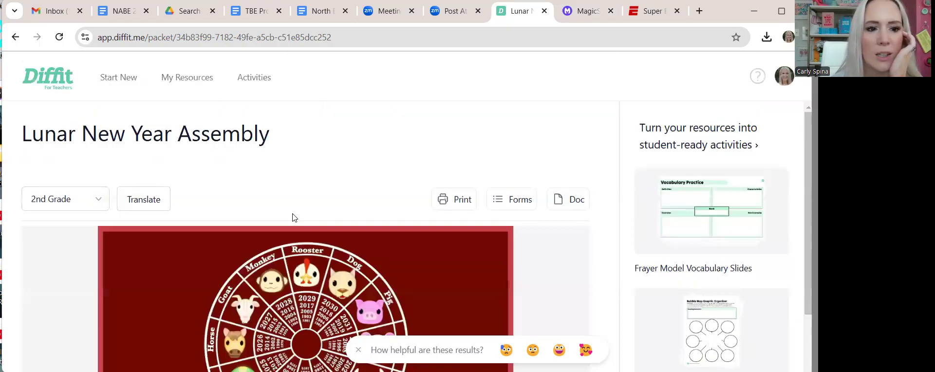
left_click(57, 82)
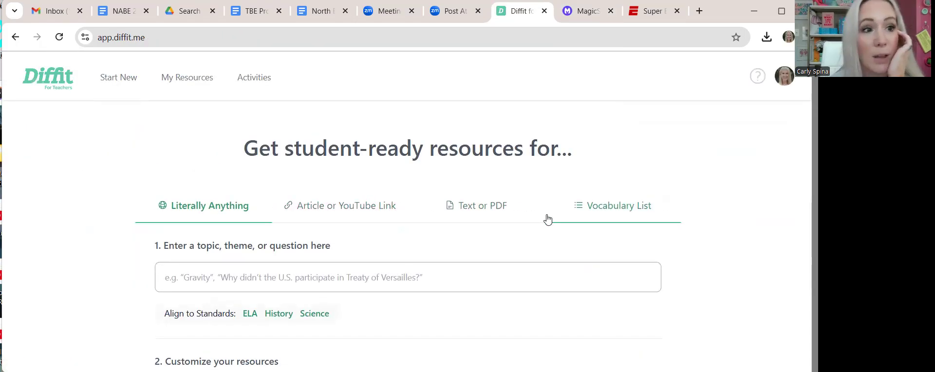
- Open the Vocabulary List form and review its word box and 2nd Grade, English Customize settings
left_click(599, 222)
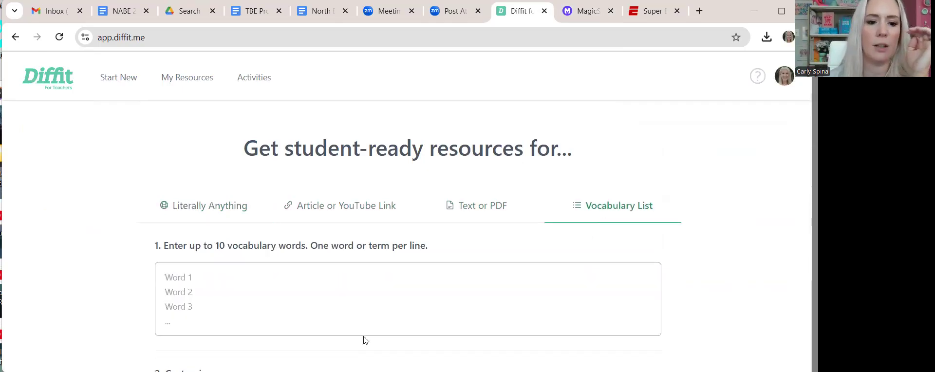
scroll(332, 273, "down", 2)
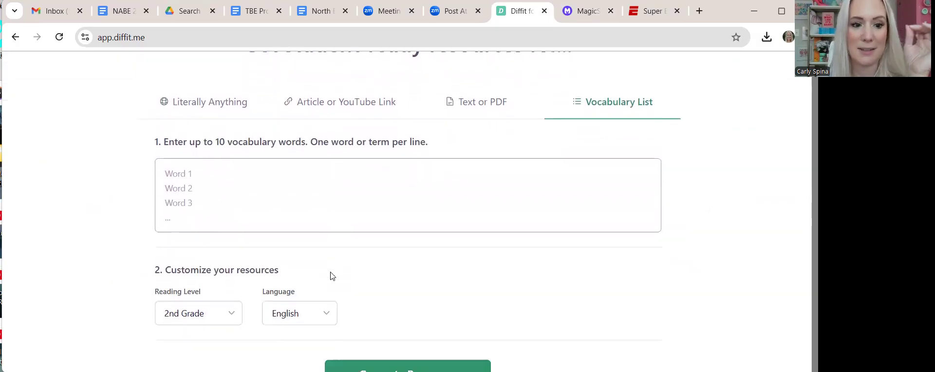
left_click(256, 181)
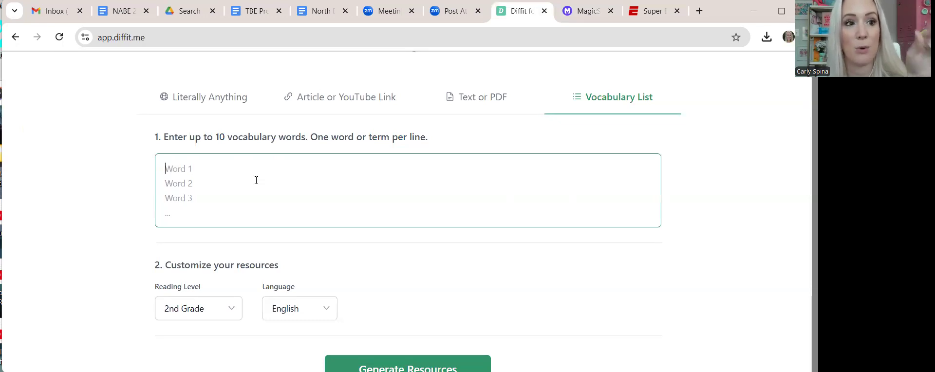
scroll(256, 180, "down", 1)
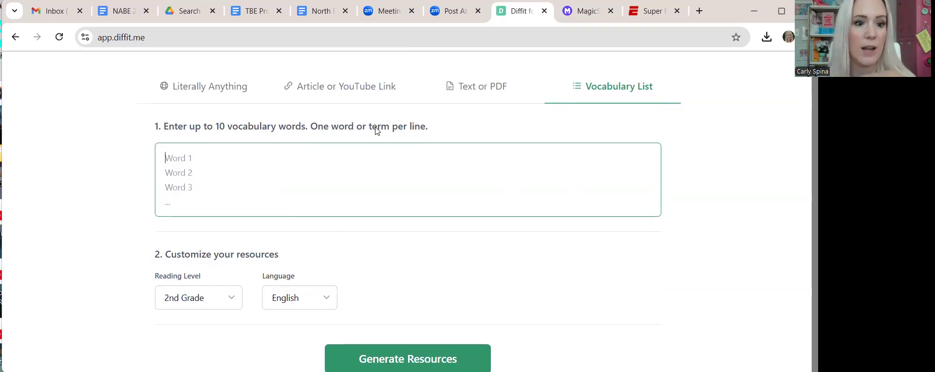
scroll(195, 161, "down", 2)
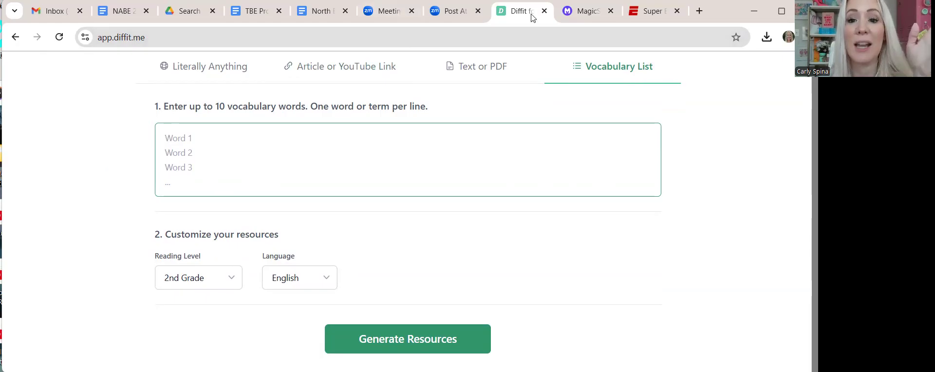
scroll(355, 109, "up", 3)
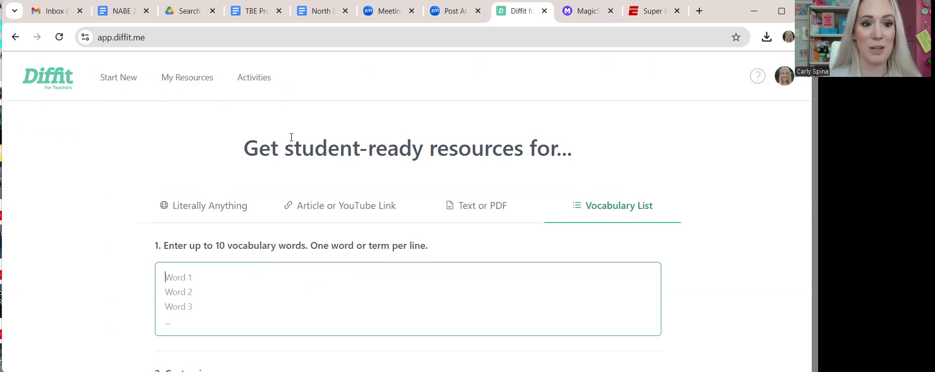
scroll(447, 95, "down", 3)
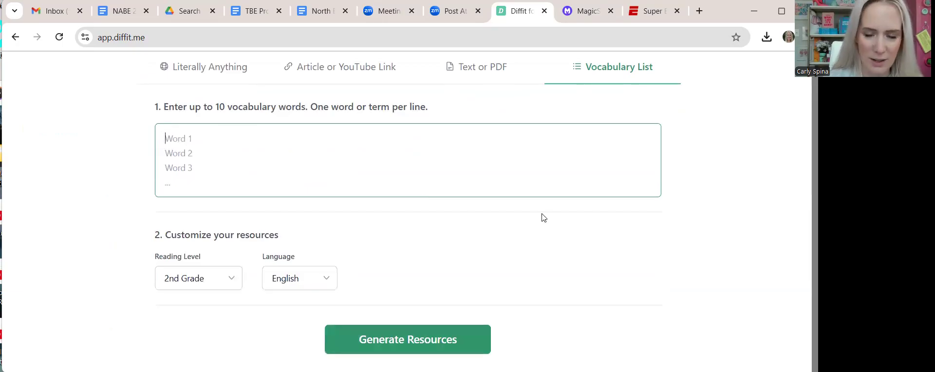
scroll(544, 217, "up", 3)
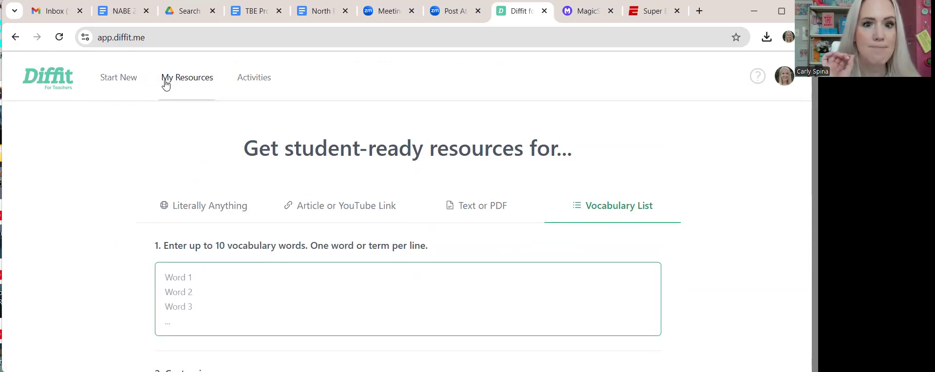
- Open the help menu showing Learn More and Contact Us
left_click(757, 78)
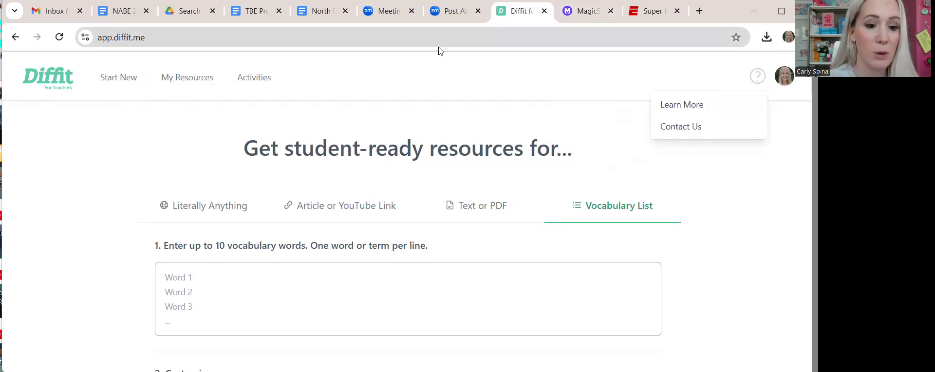
- Type the teacher's e-mail address into the vocabulary word box, fixing typos along the way
left_click(267, 279)
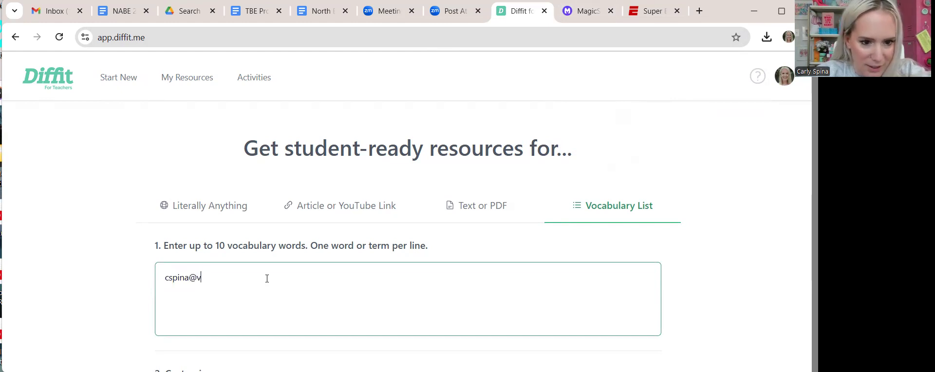
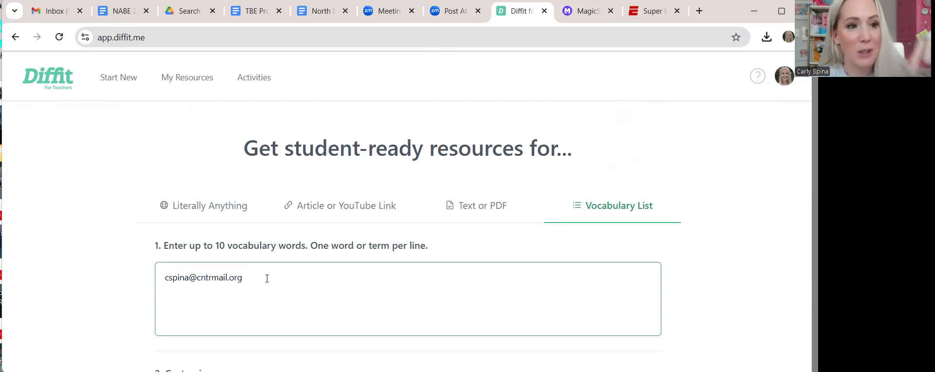